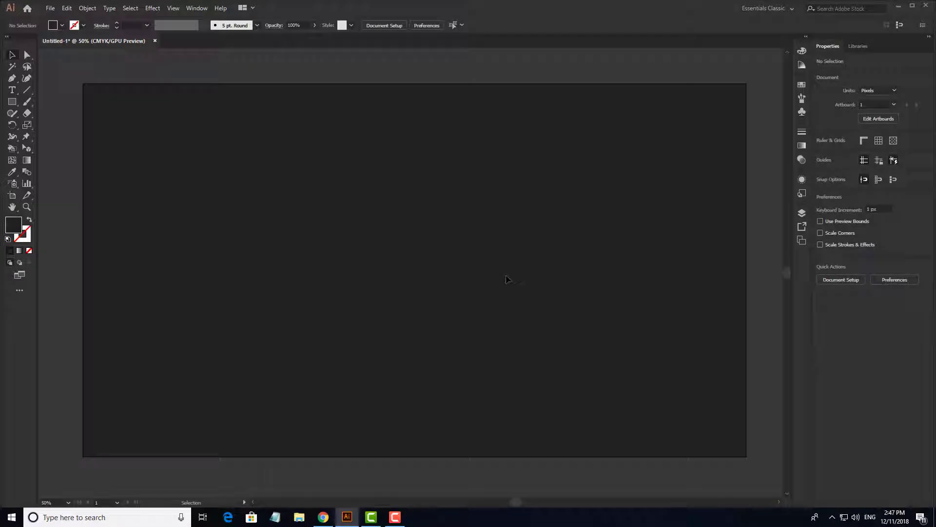
scroll(513, 279, "down", 4)
scroll(514, 279, "up", 3)
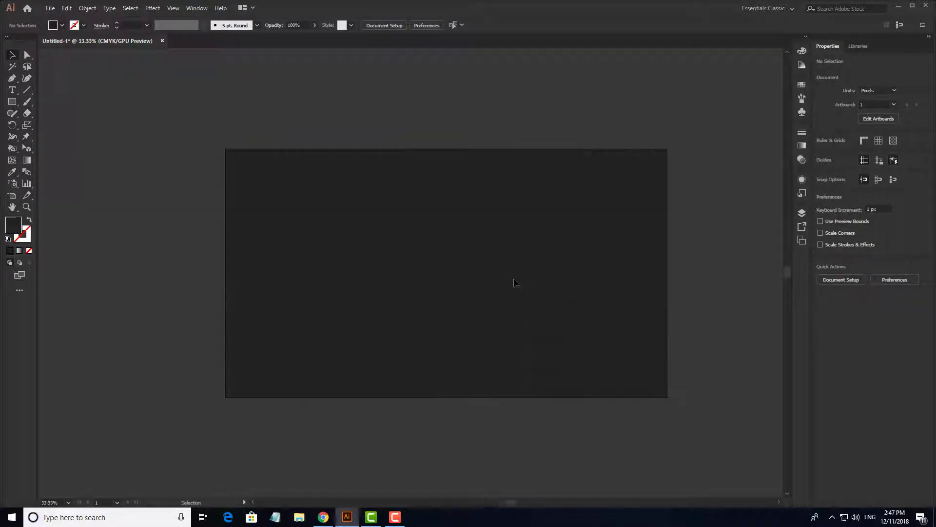
left_click_drag(515, 280, 515, 340)
scroll(467, 298, "up", 1)
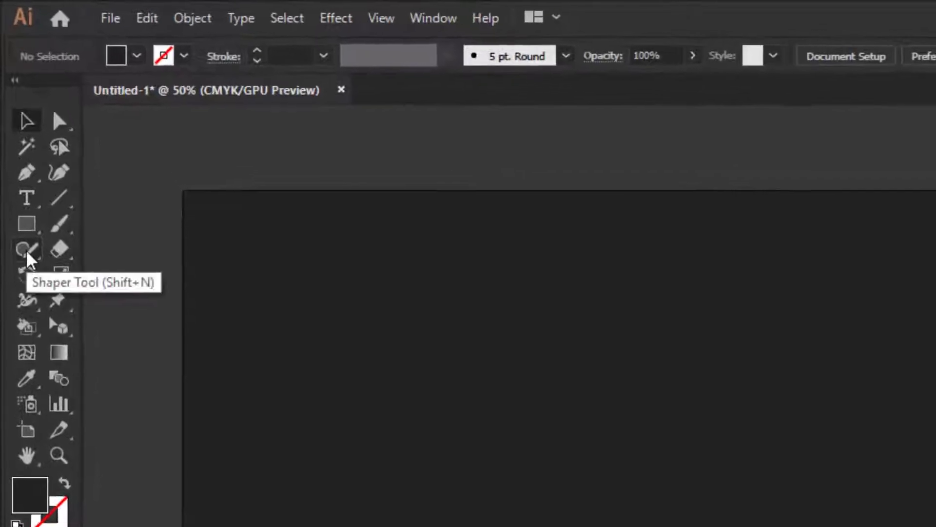
- Draw a freehand wavy path across the lower part of the artboard with the Pencil tool and select it
left_click(29, 277)
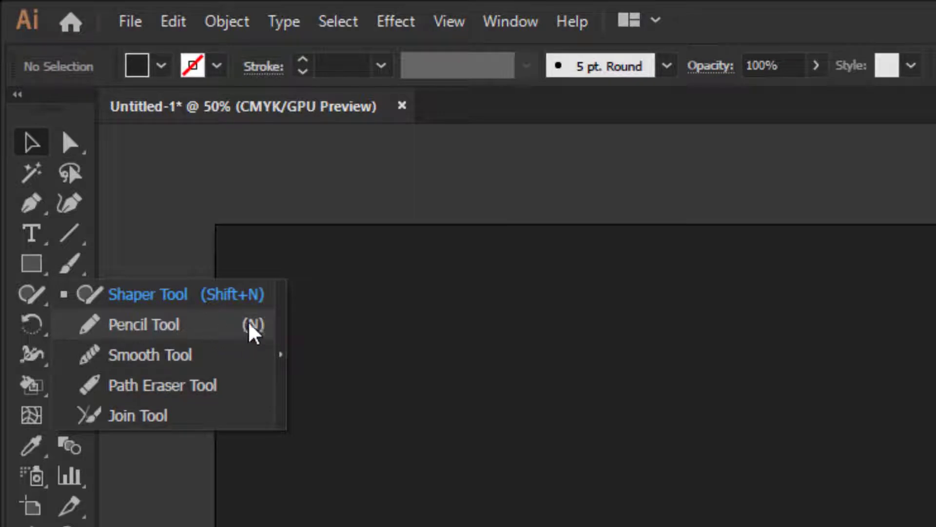
left_click(146, 317)
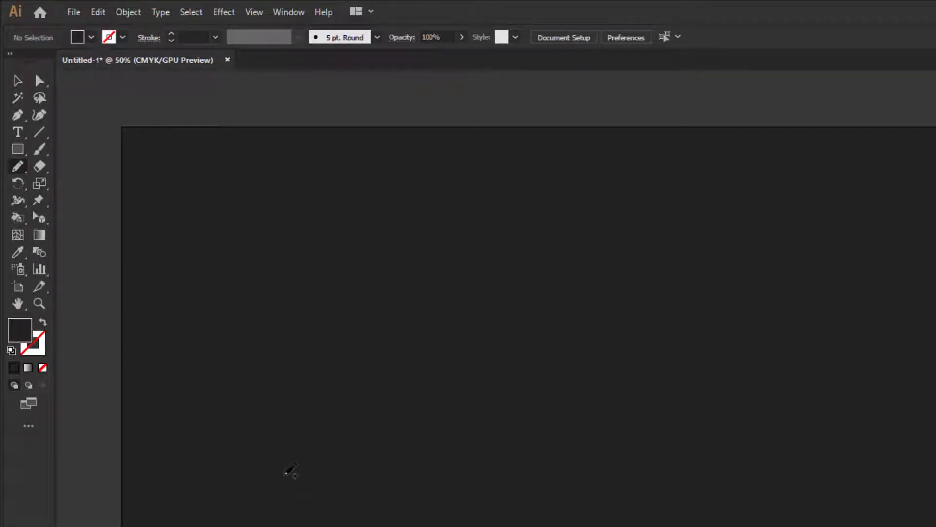
mouse_move(237, 438)
left_mouse_down()
mouse_move(228, 374)
mouse_move(531, 265)
mouse_move(839, 286)
mouse_move(921, 193)
mouse_move(845, 320)
left_mouse_up()
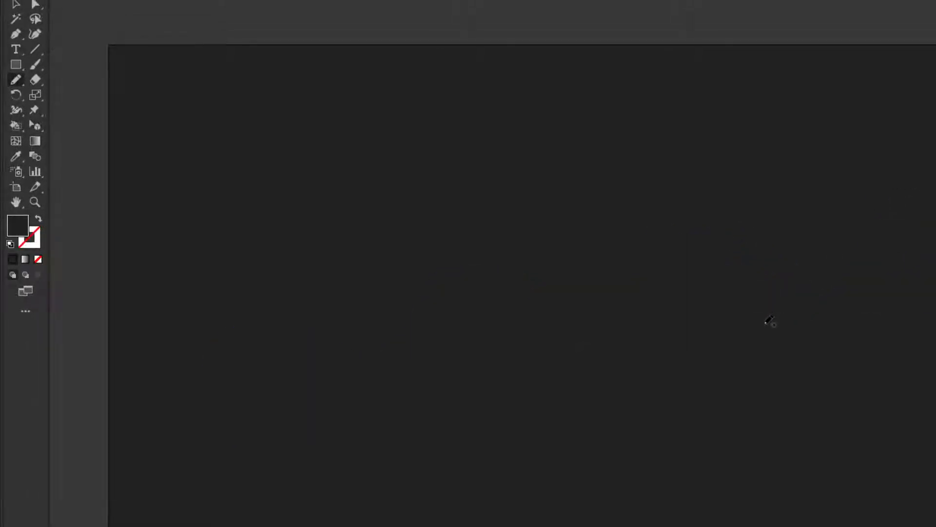
key("v")
mouse_move(689, 333)
left_mouse_down()
mouse_move(588, 383)
mouse_move(489, 414)
left_mouse_up()
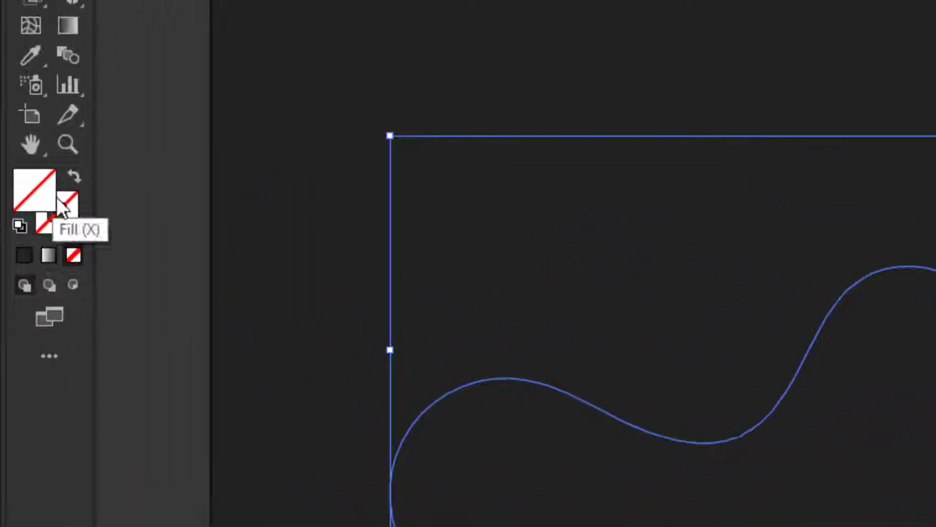
- Give the wavy path a white stroke (FFFFFF) with no fill and deselect it
left_click(64, 205)
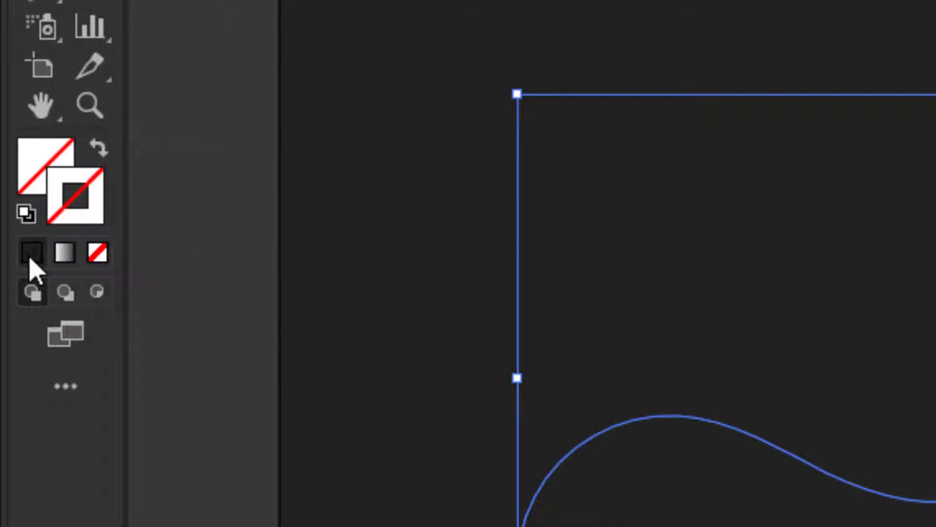
left_click(31, 259)
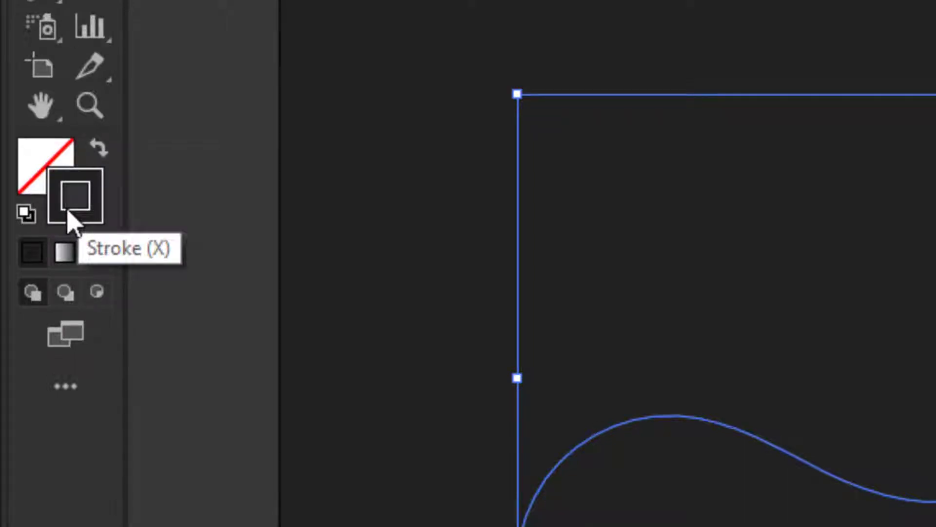
double_click(69, 211)
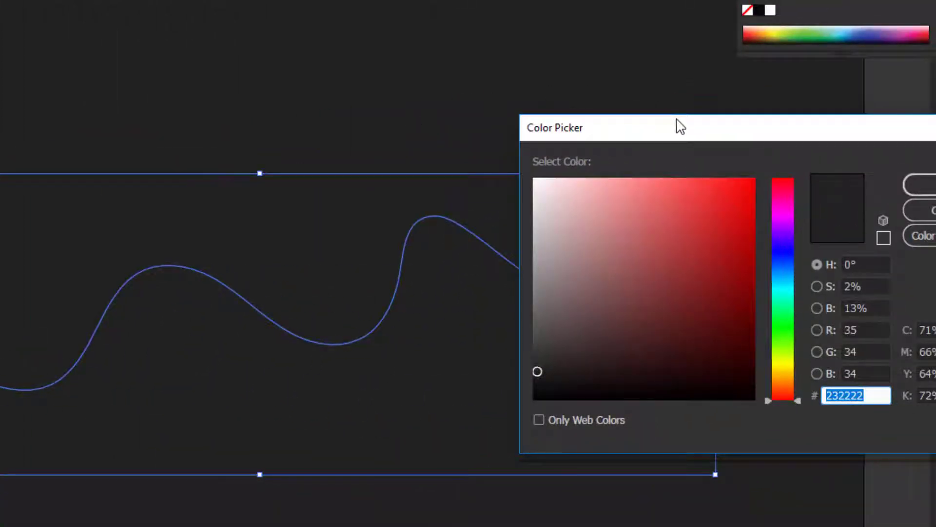
left_click_drag(681, 125, 347, 95)
left_click_drag(266, 161, 189, 109)
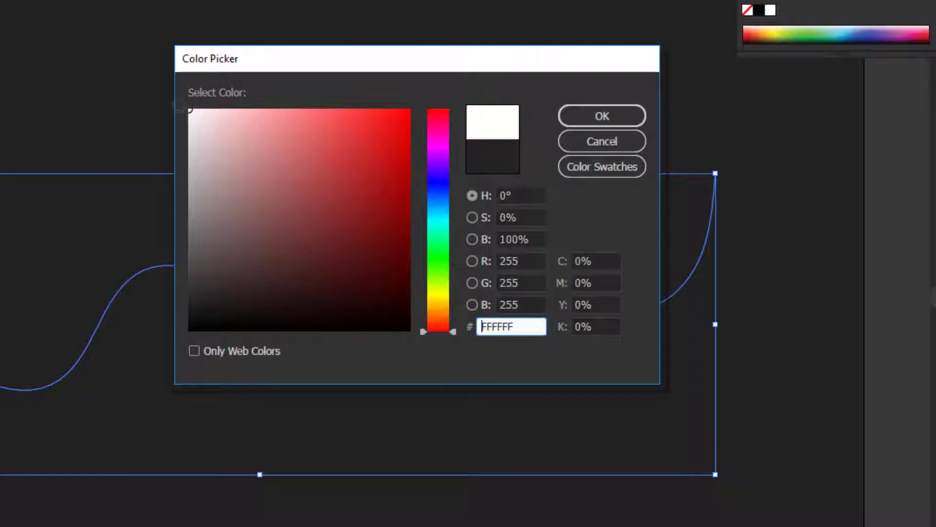
left_click(609, 116)
left_click(311, 161)
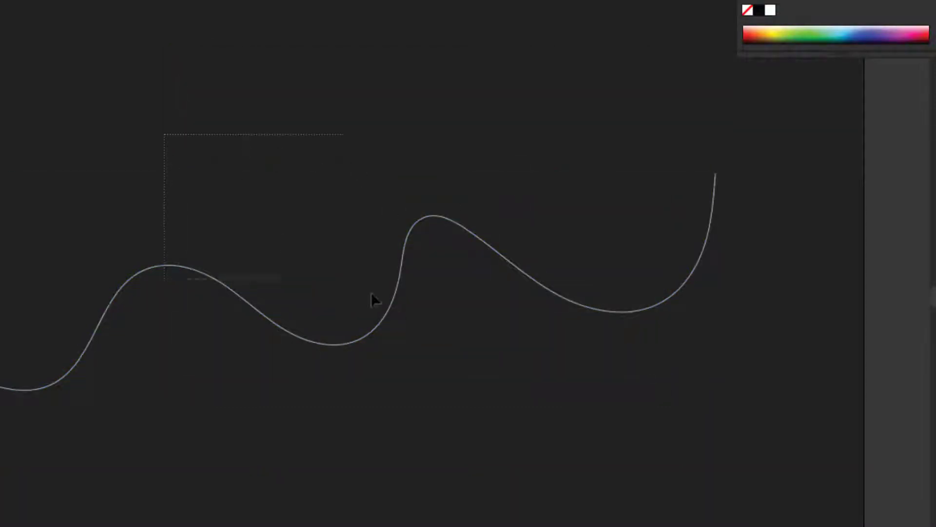
left_click_drag(371, 291, 434, 325)
left_click_drag(385, 302, 407, 406)
- Move the gradient square slightly closer to the artboard's left edge and deselect it
left_click(171, 196)
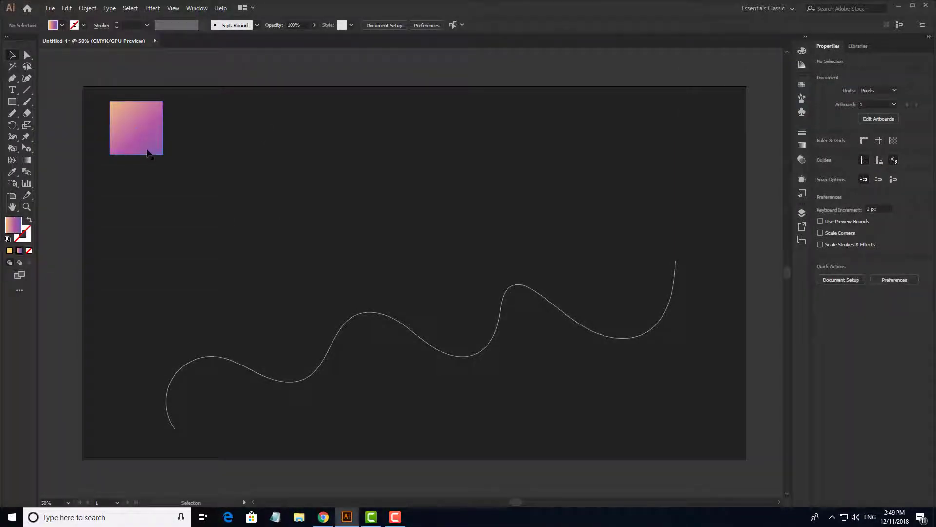
left_click_drag(140, 146, 135, 146)
left_click(193, 131)
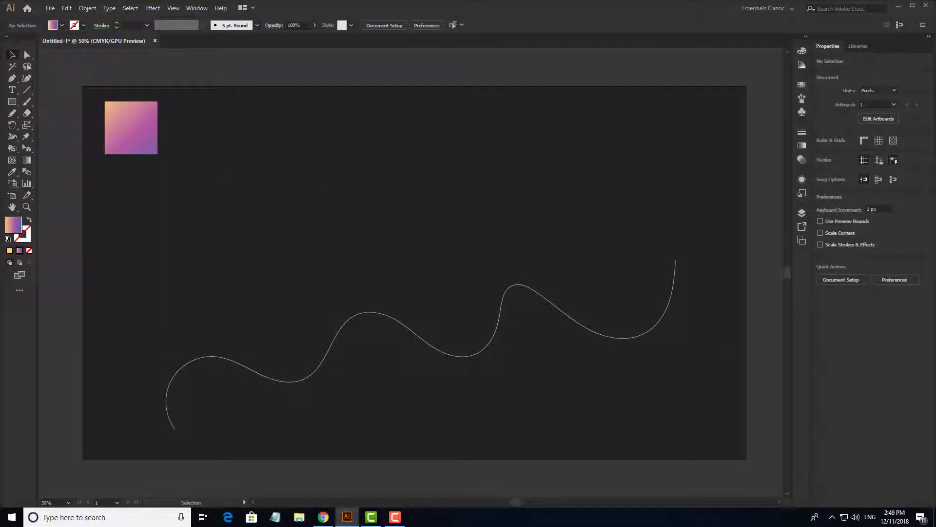
- Draw a gradient-filled circle about 106 px in diameter beside the gradient square with the Ellipse tool
scroll(260, 169, "up", 1)
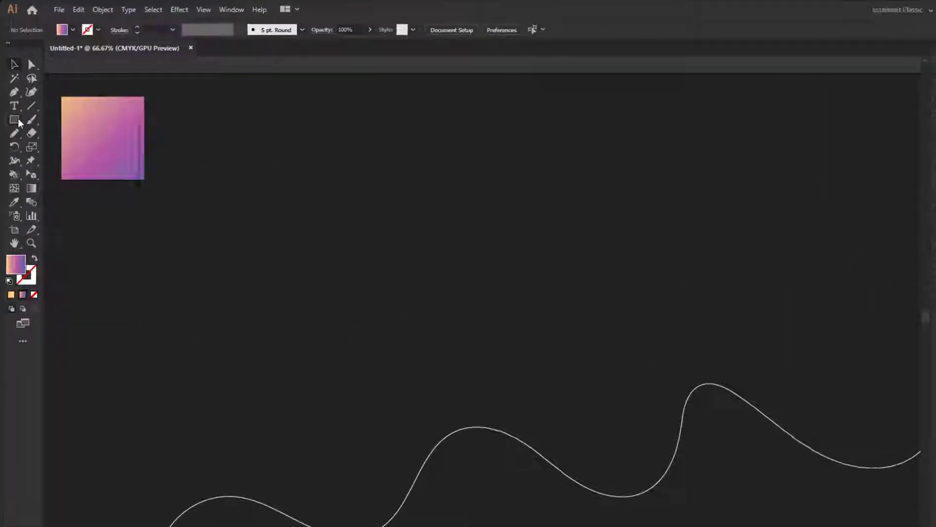
left_click(19, 122)
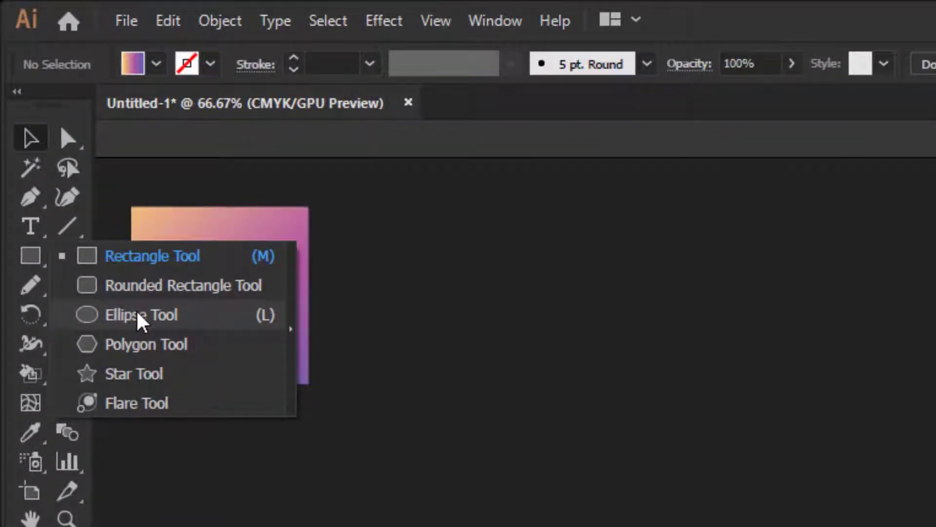
left_click(138, 316)
left_click_drag(590, 383, 649, 425)
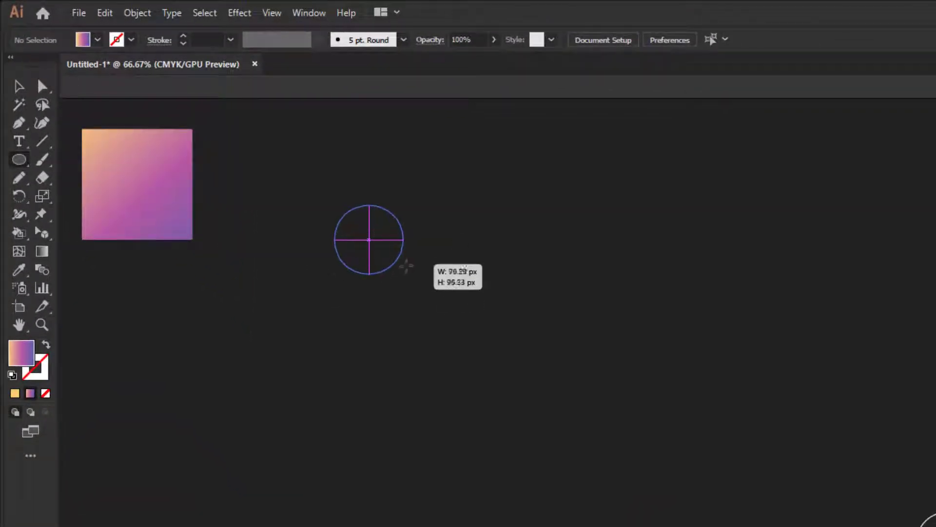
left_click_drag(406, 266, 410, 274)
key("v")
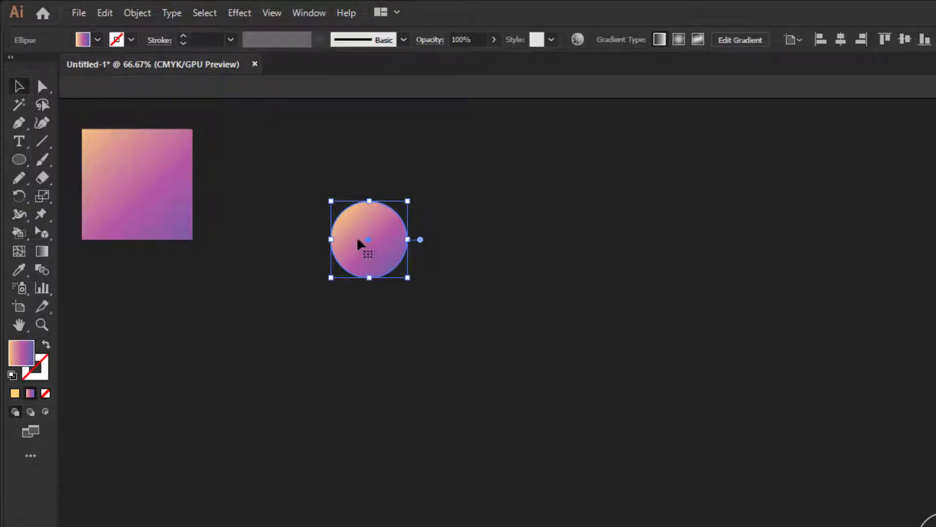
- Duplicate the circle horizontally to its right and join both circles with the Blend tool
left_click_drag(370, 241, 739, 220)
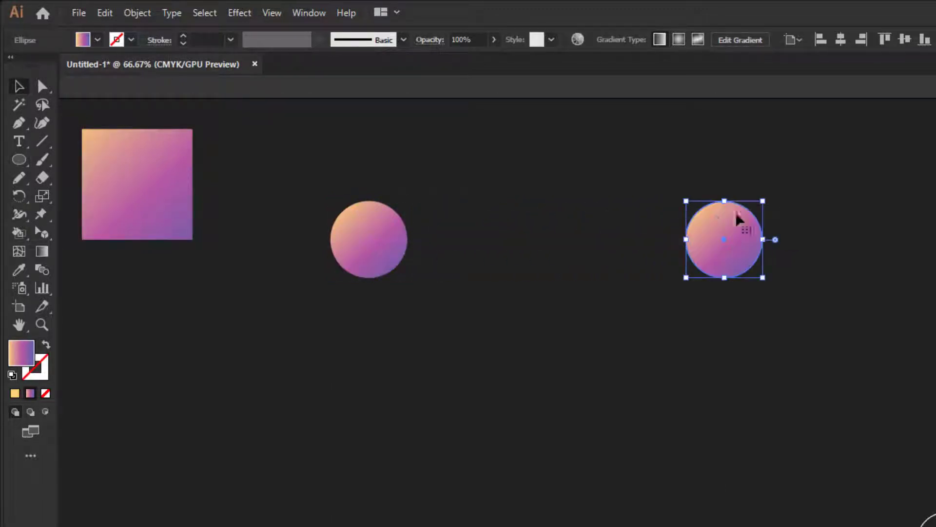
left_click_drag(857, 174, 286, 306)
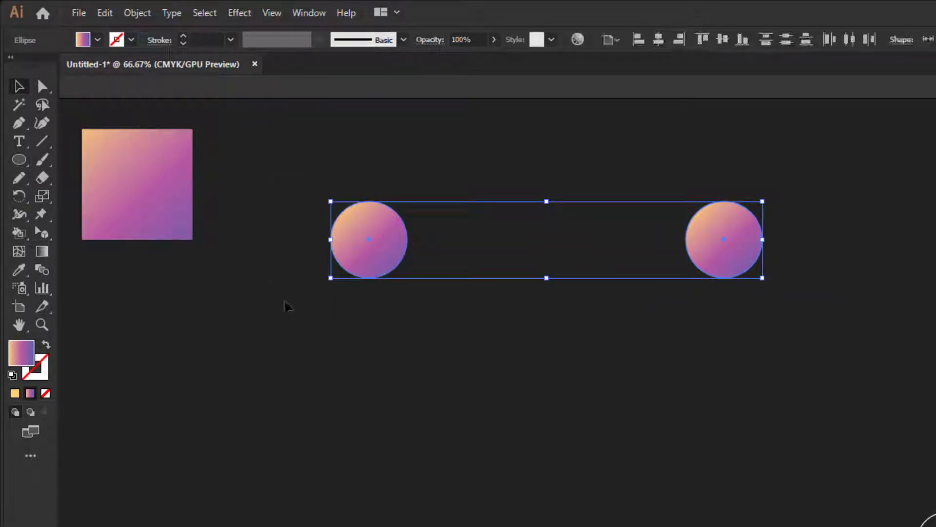
left_click(43, 270)
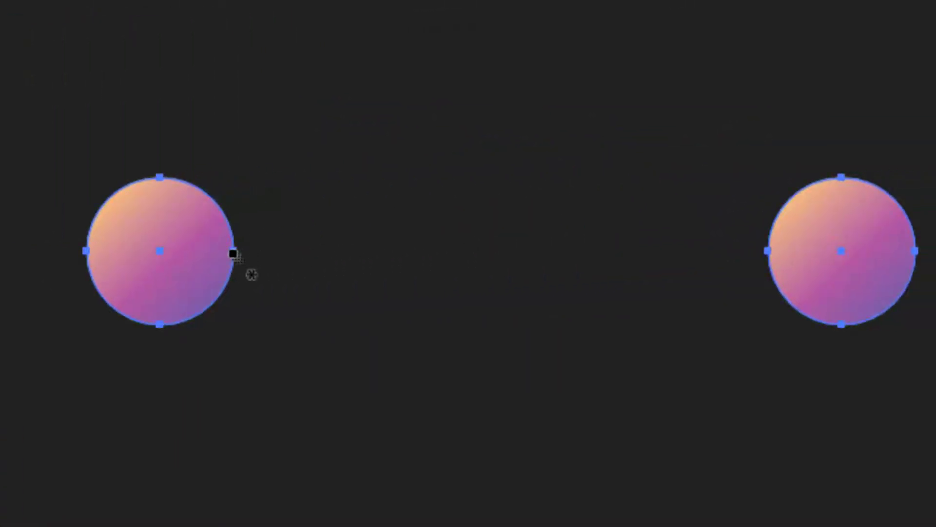
left_click(233, 253)
left_click(769, 257)
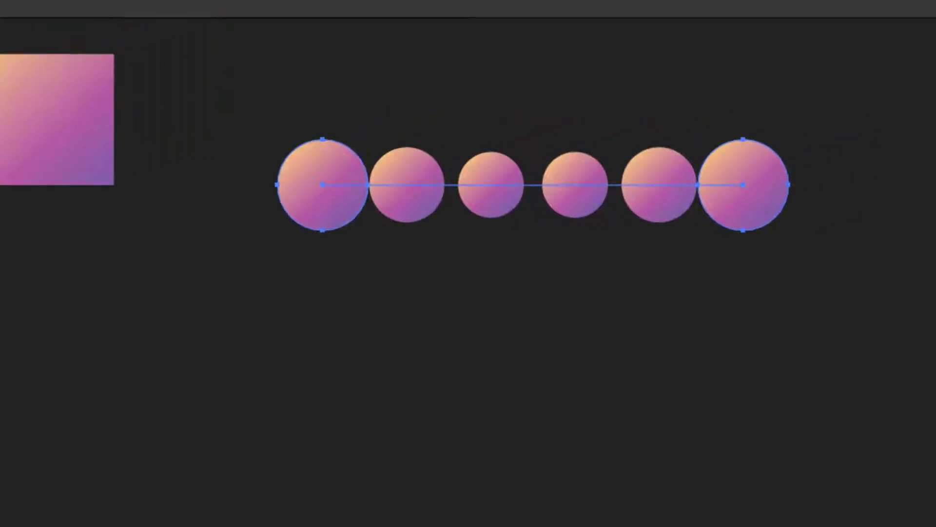
- Turn on the preview in Blend Options and set the spacing to Specified Steps
double_click(51, 179)
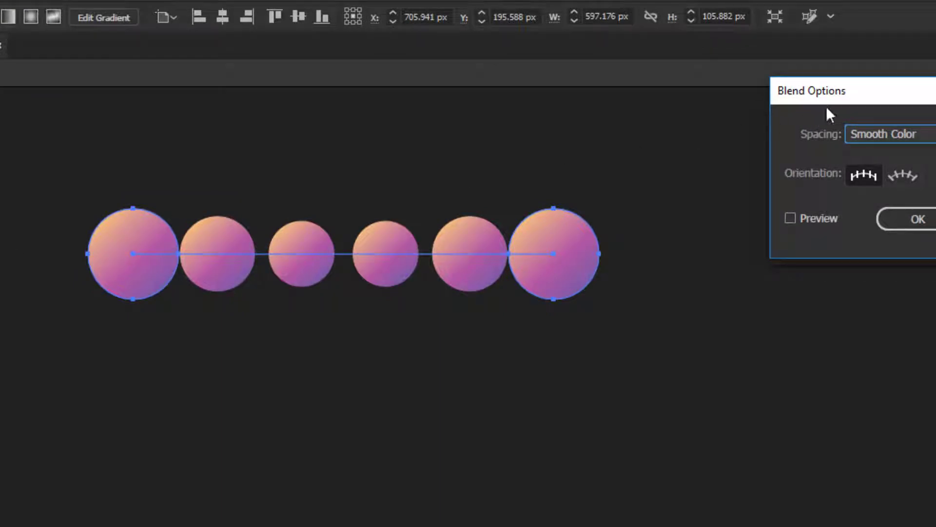
left_click_drag(838, 92, 717, 161)
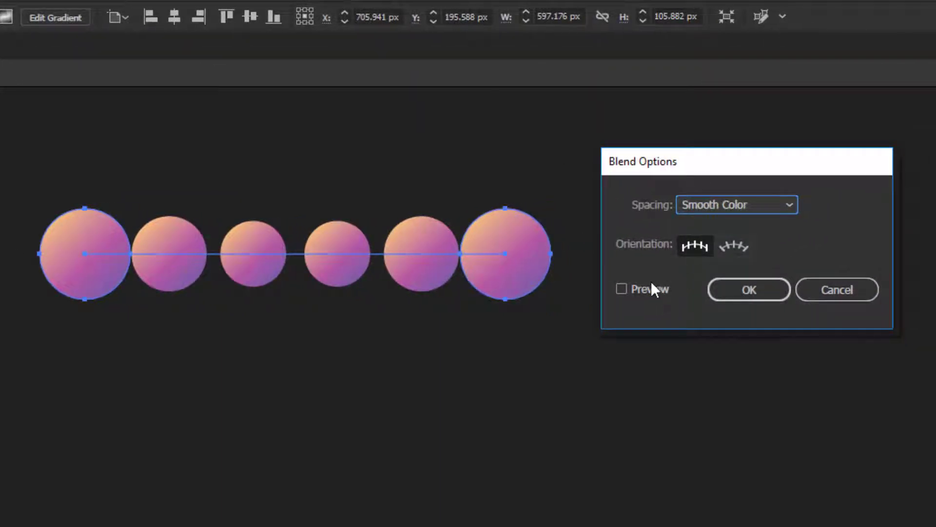
left_click(633, 288)
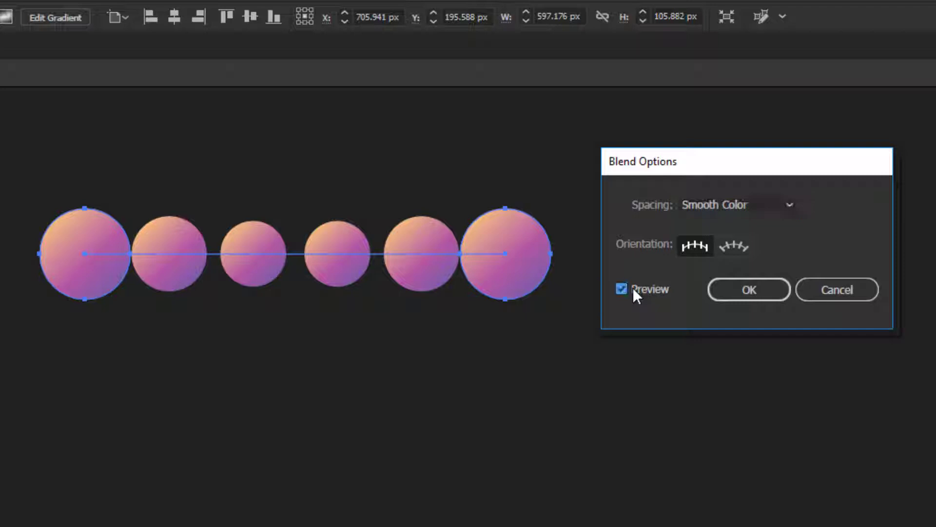
left_click(751, 202)
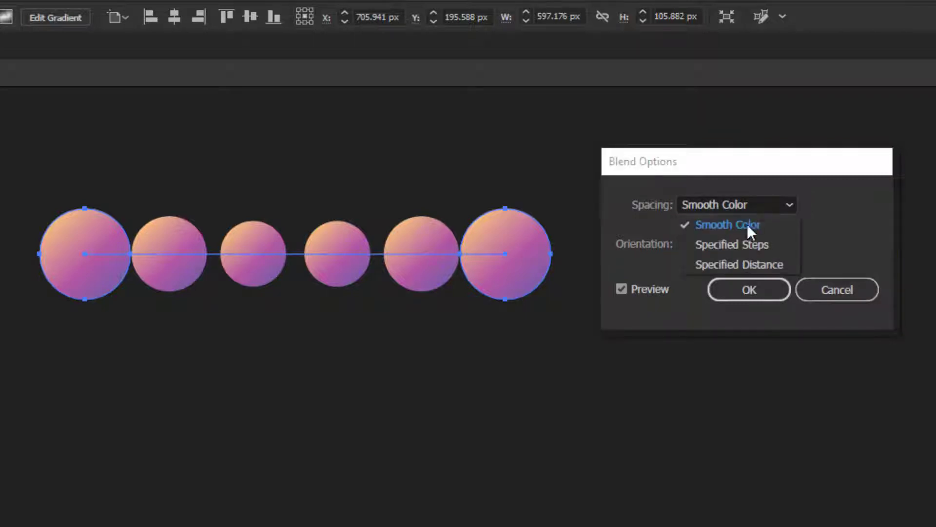
left_click(713, 245)
type("12")
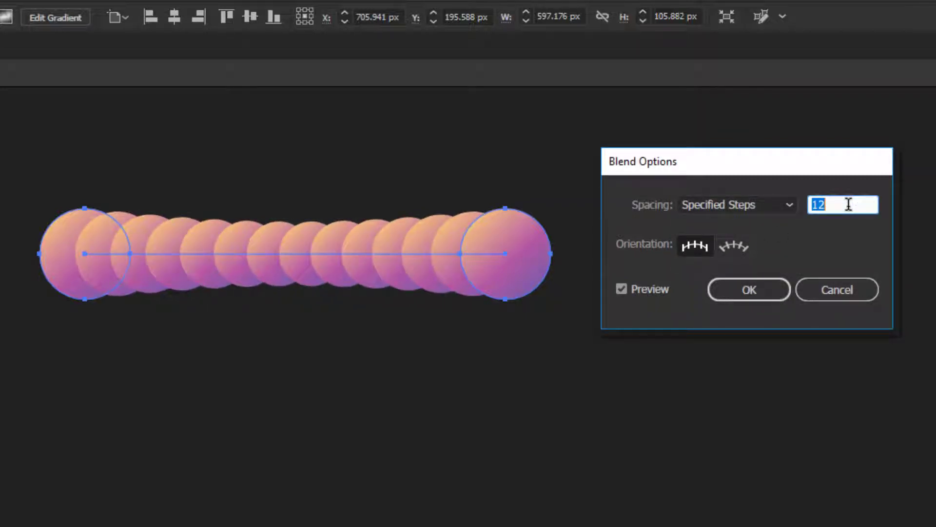
- Raise the number of blend steps to about 76 and apply the blend options
key("Up")
key("Up")
key("Up")
key("Up")
key("Up")
key("Up")
key("Up")
key("Up")
key("Up")
key("Up")
key("Up")
key("Up")
key("Up")
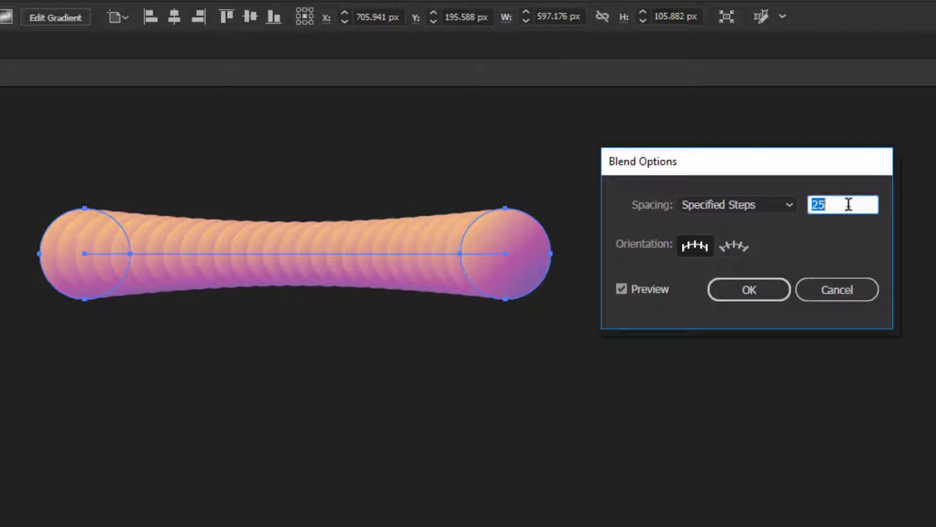
key("Up")
key("Up")
key("Up")
key("Up")
key("Up")
key("Up")
key("Up")
key("Up")
key("Up")
key("Up")
key("Up")
key("Up")
key("Up")
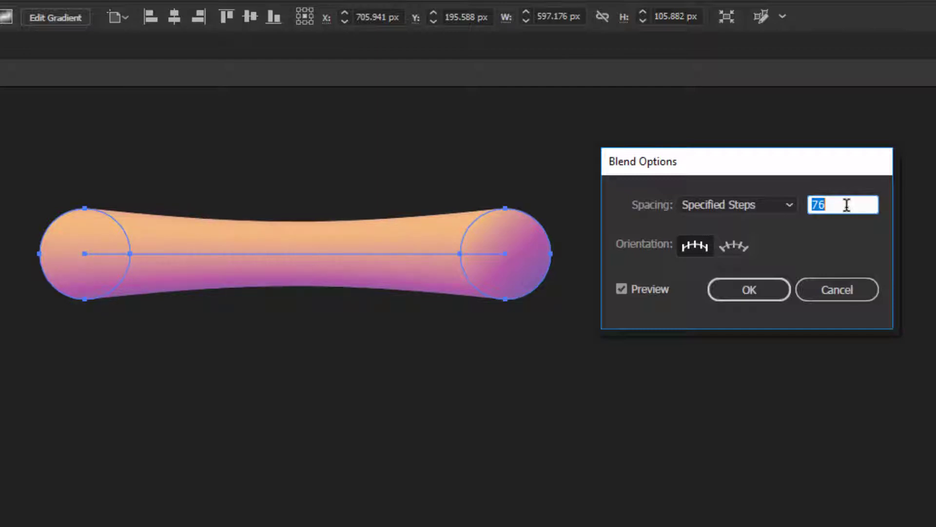
key("Up")
left_click(749, 291)
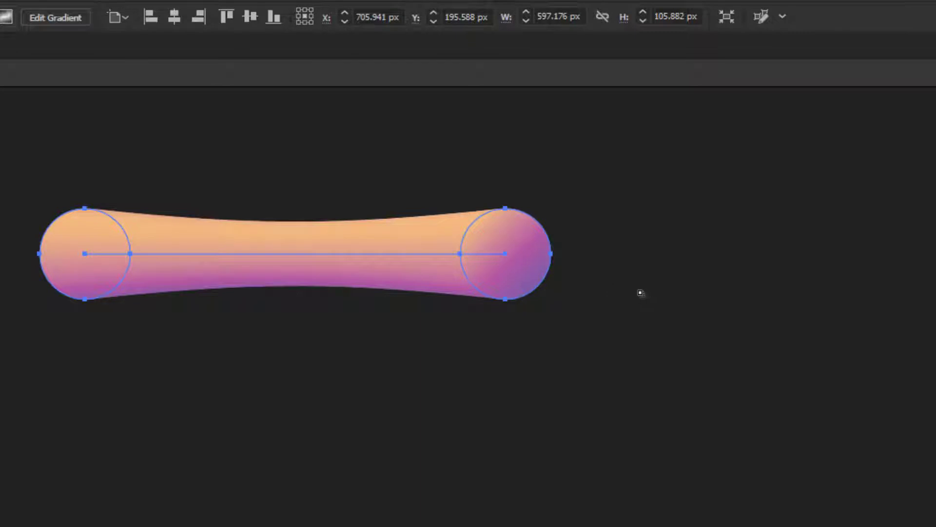
- Copy the blended bar straight upward and repeat the duplication to make a second evenly spaced copy
left_click(361, 303)
left_click(372, 276)
left_click_drag(361, 260, 475, 320)
key("ctrl+d")
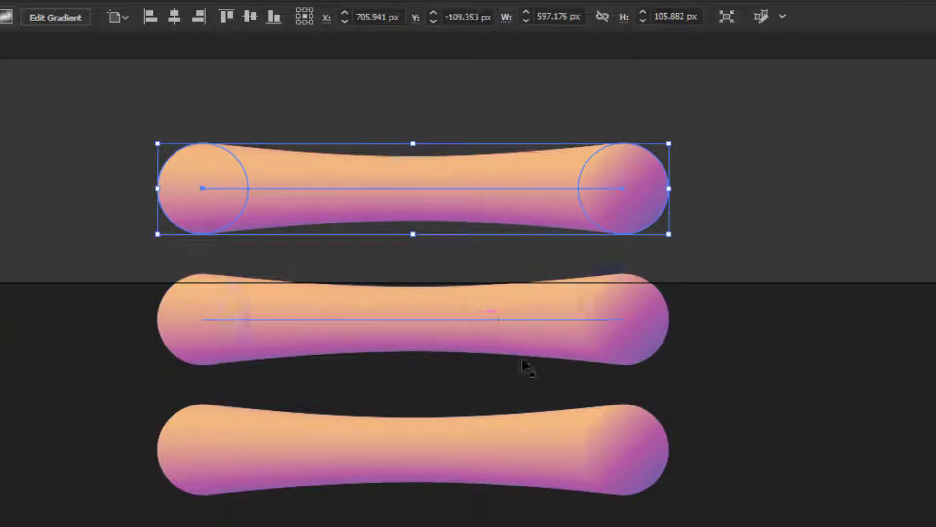
- Move one blended bar down to just above the wavy path, clear of the other copies
left_click_drag(547, 412, 469, 349)
mouse_move(745, 99)
left_mouse_down()
mouse_move(522, 332)
mouse_move(455, 386)
mouse_move(390, 524)
mouse_move(316, 321)
mouse_move(350, 500)
mouse_move(314, 328)
left_mouse_up()
scroll(453, 386, "down", 1)
left_click(555, 289)
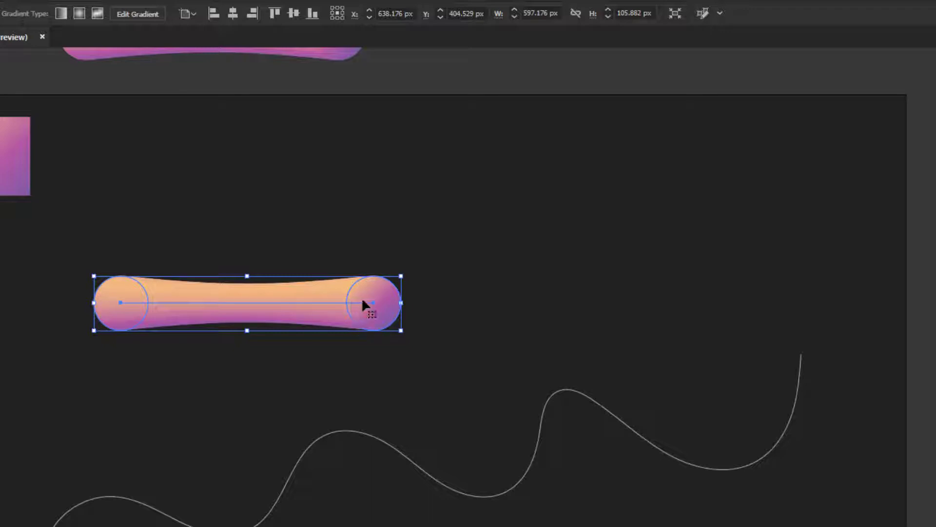
- Replace the spine of the blended bar above the wavy line with that hand-drawn wavy path
left_click_drag(445, 218, 161, 394)
left_click_drag(476, 278, 366, 412)
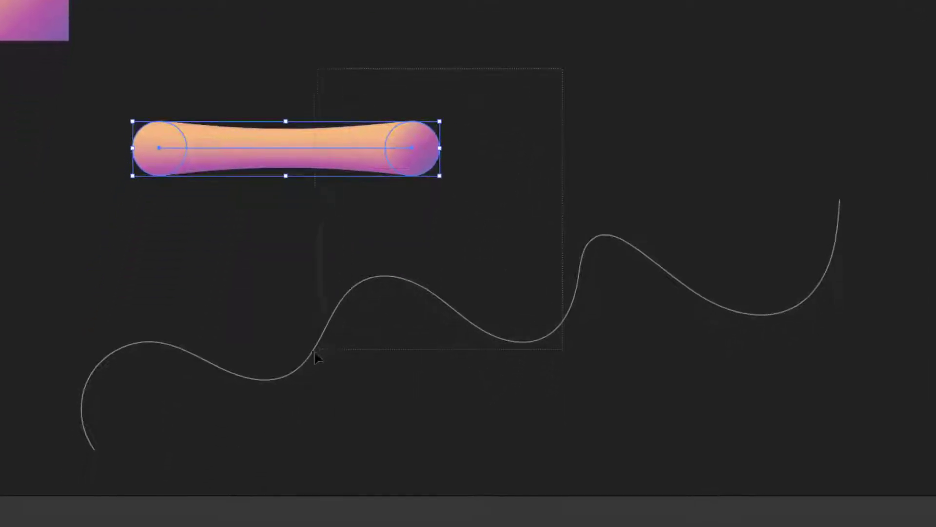
left_click_drag(268, 391, 264, 395)
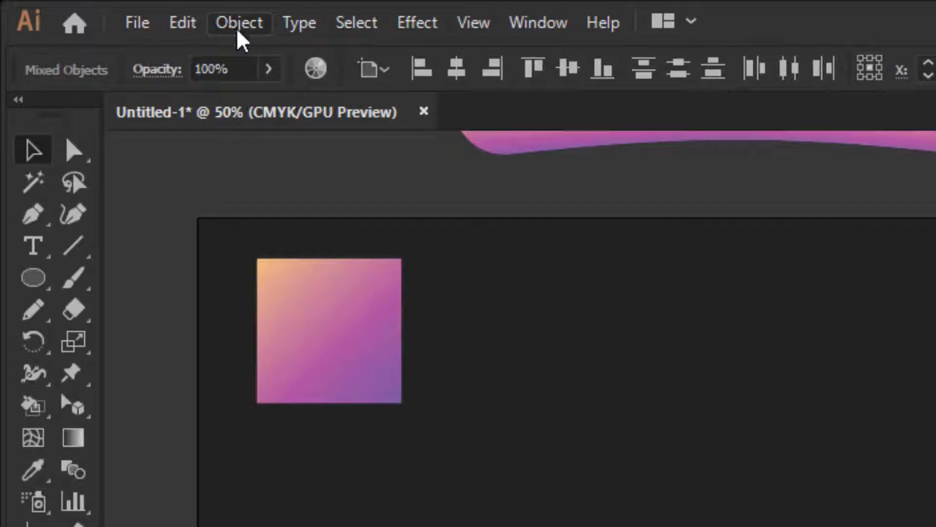
left_click(238, 29)
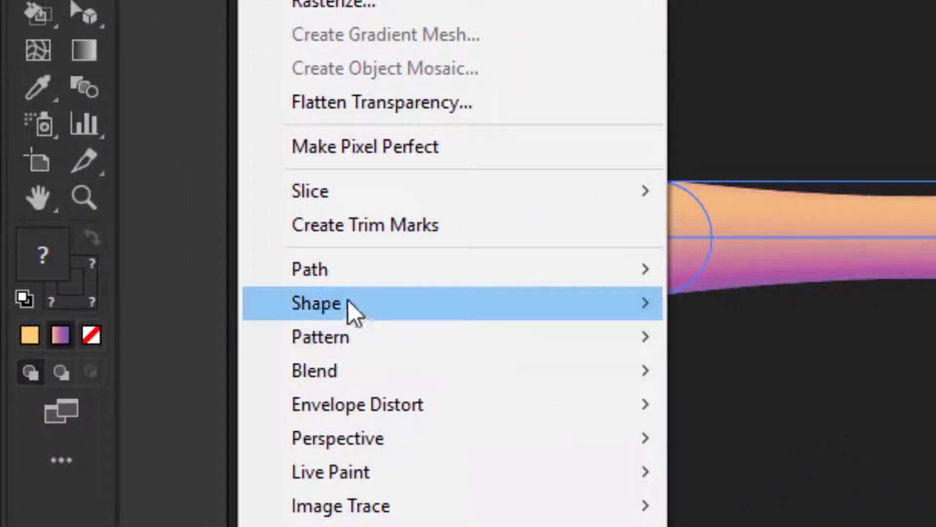
mouse_move(370, 375)
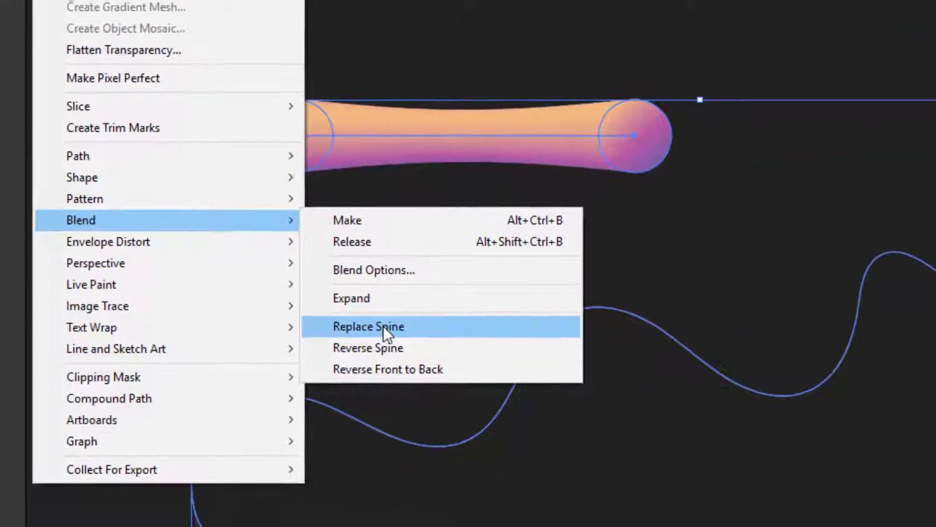
left_click(383, 326)
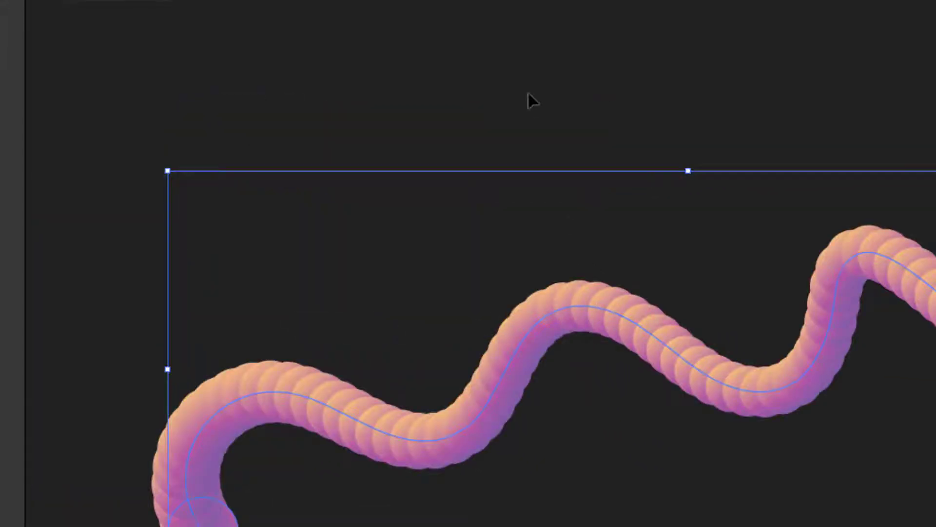
left_click(529, 93)
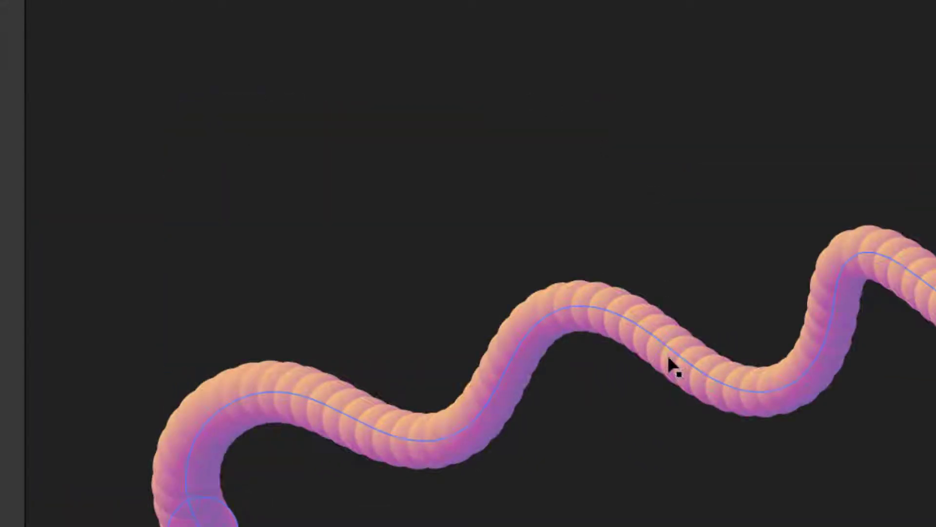
left_click_drag(671, 356, 652, 285)
left_click(460, 176)
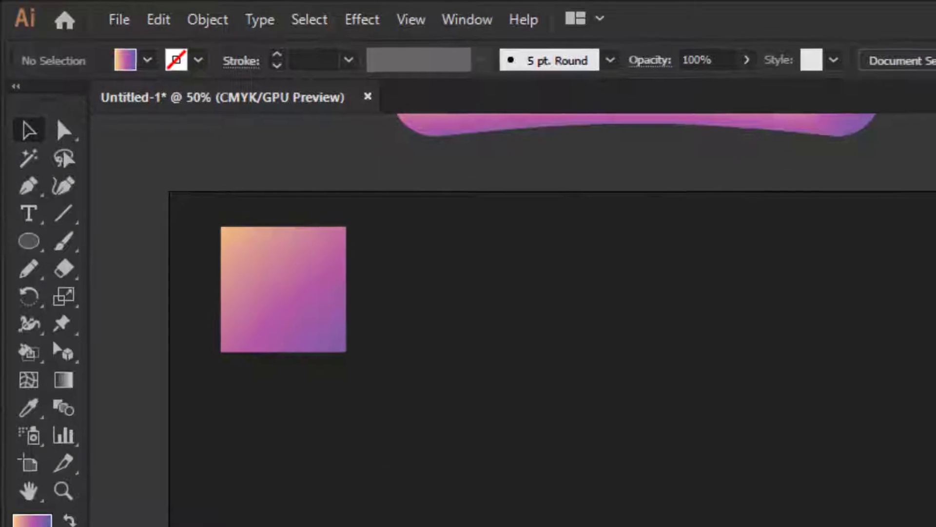
- Draw a five-pointed star in the empty area above the wavy tube, beside the gradient square
scroll(512, 312, "up", 3)
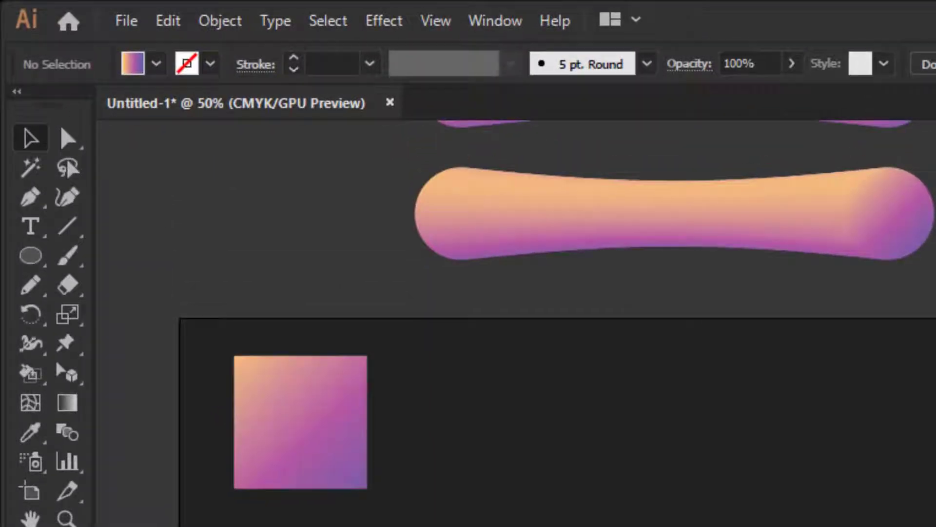
left_click_drag(31, 258, 146, 373)
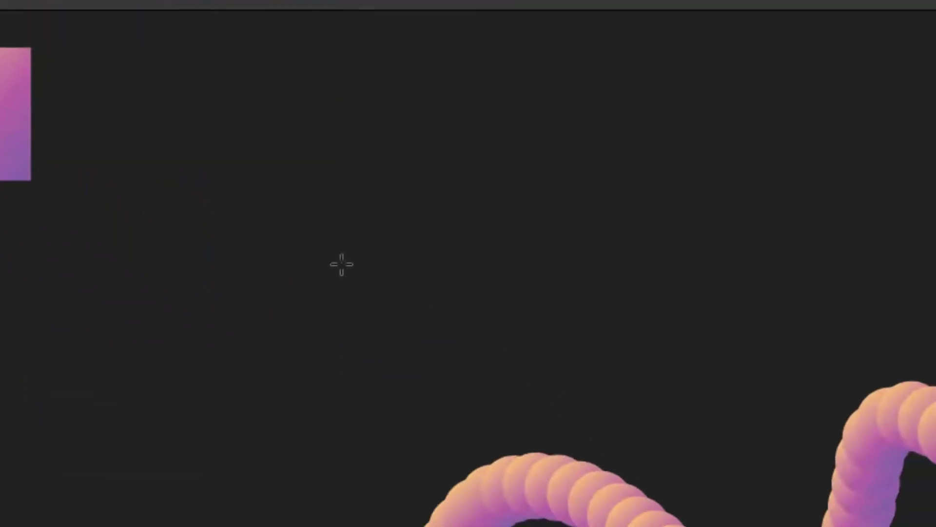
left_click_drag(509, 416, 662, 519)
left_click_drag(493, 366, 493, 365)
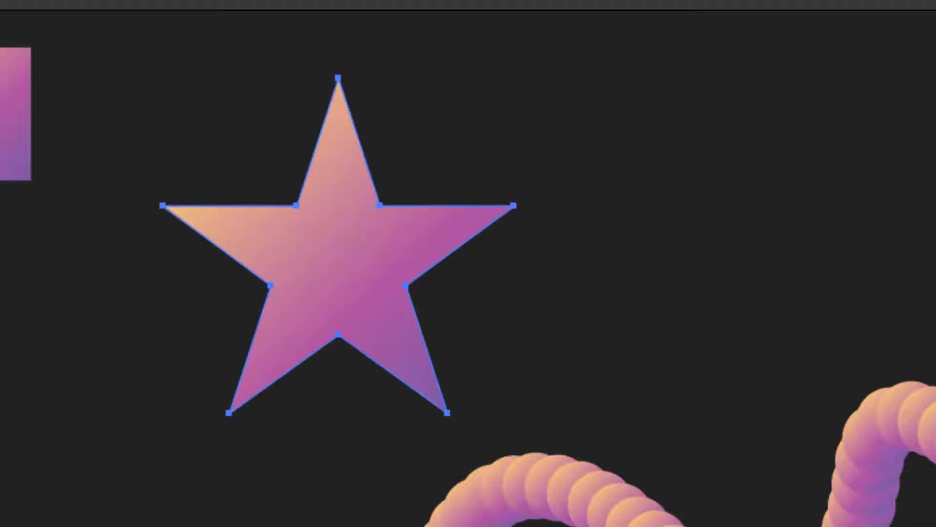
- Turn the star's gradient fill into a thin outline and copy a blended bar from above the artboard to its right
key("v")
key("ctrl+y")
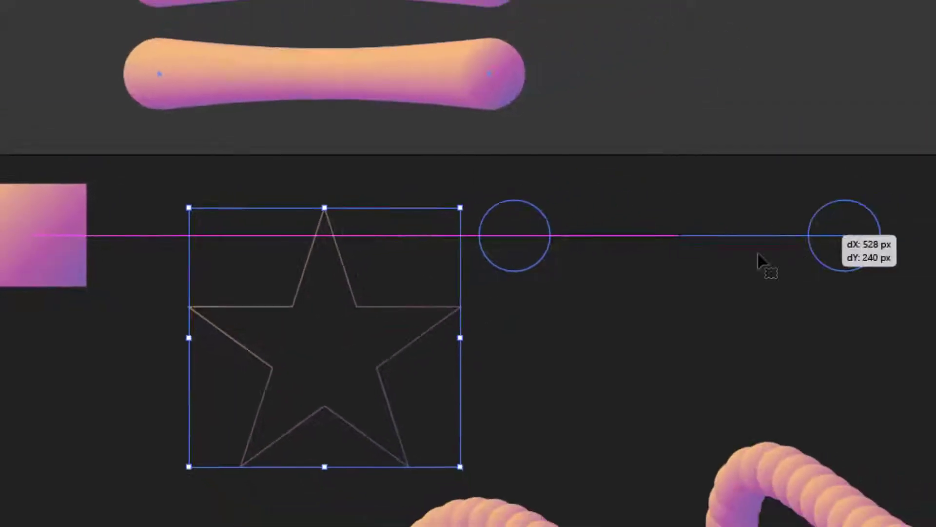
left_click_drag(758, 253, 758, 253)
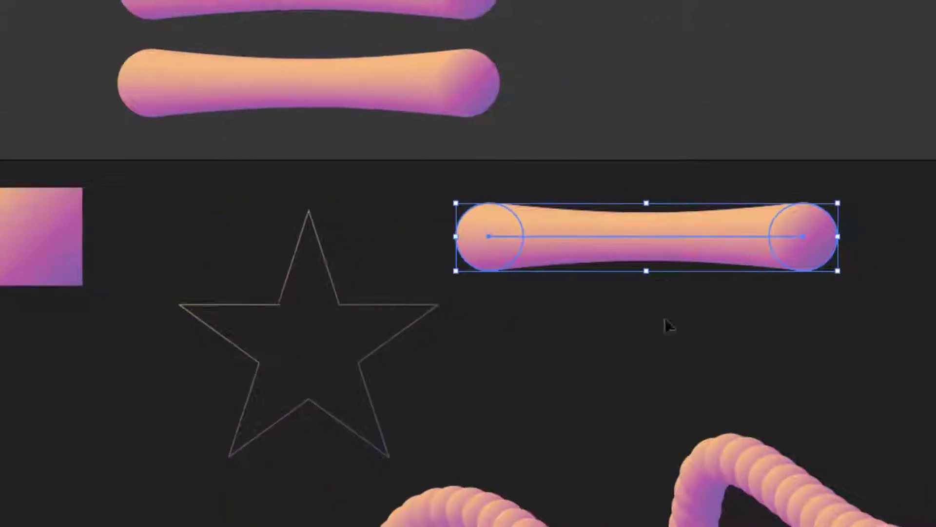
left_click(701, 323)
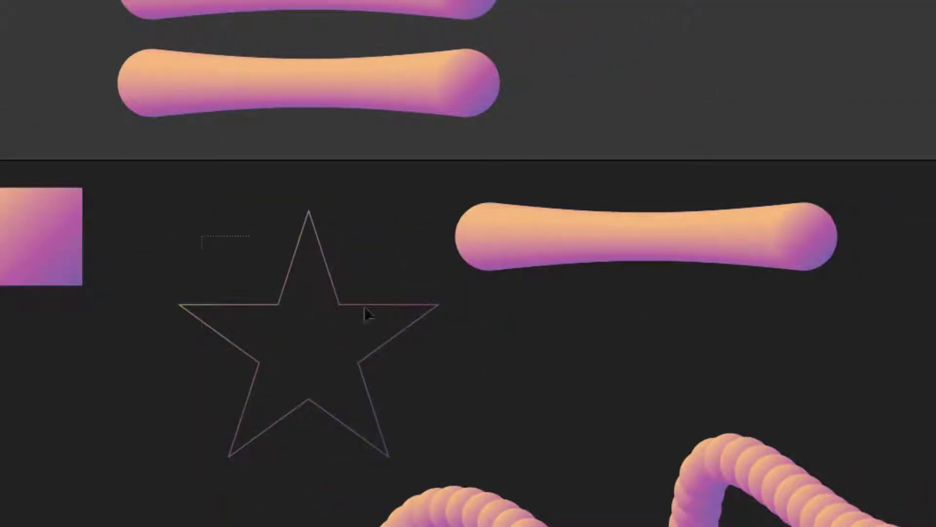
- Try replacing the full-size bar's blend spine with the star outline, and undo the replacement
left_click_drag(496, 350, 497, 351)
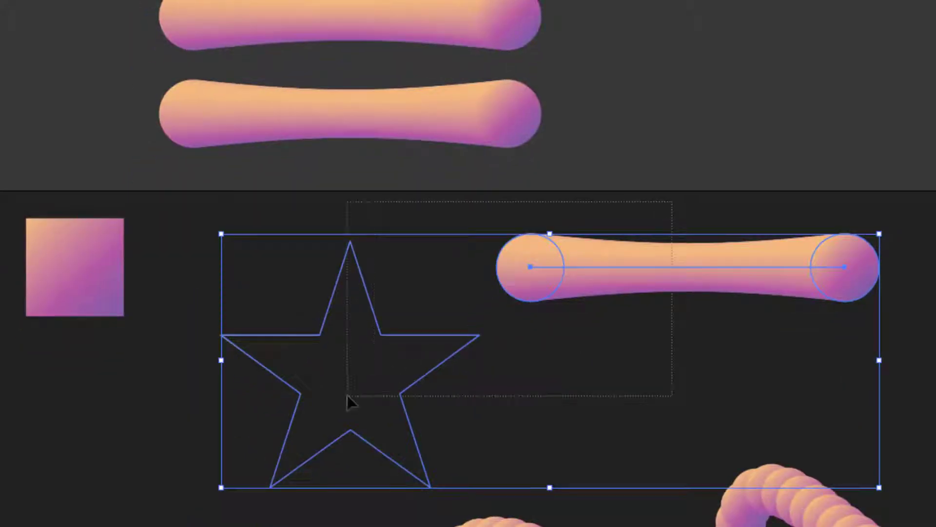
left_click_drag(348, 394, 346, 394)
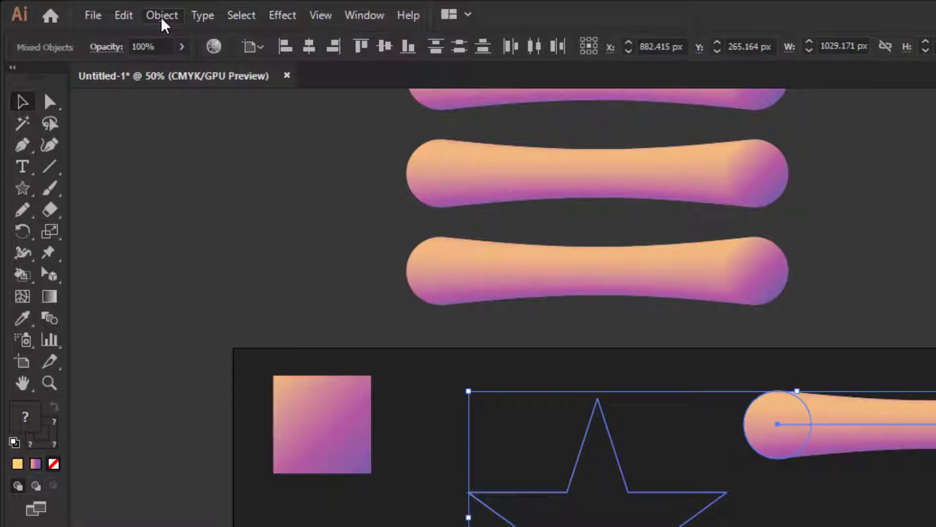
left_click(163, 19)
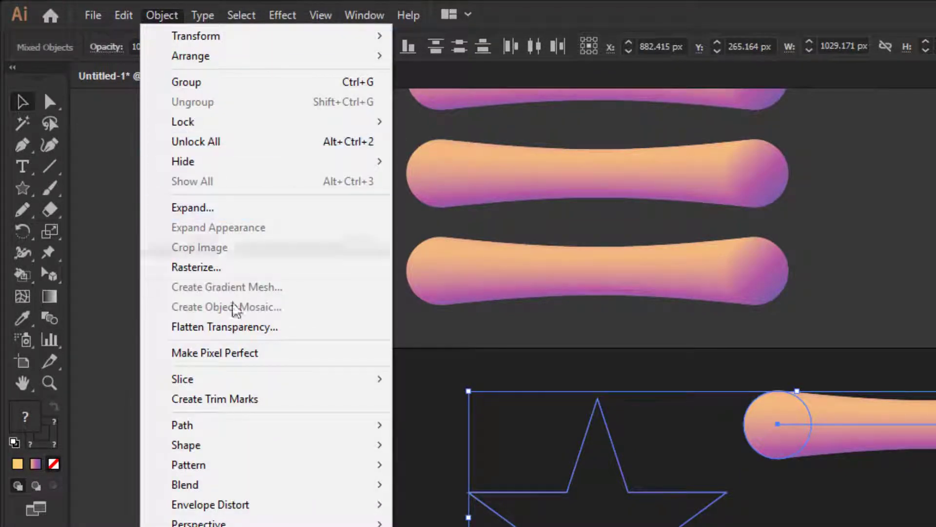
mouse_move(193, 488)
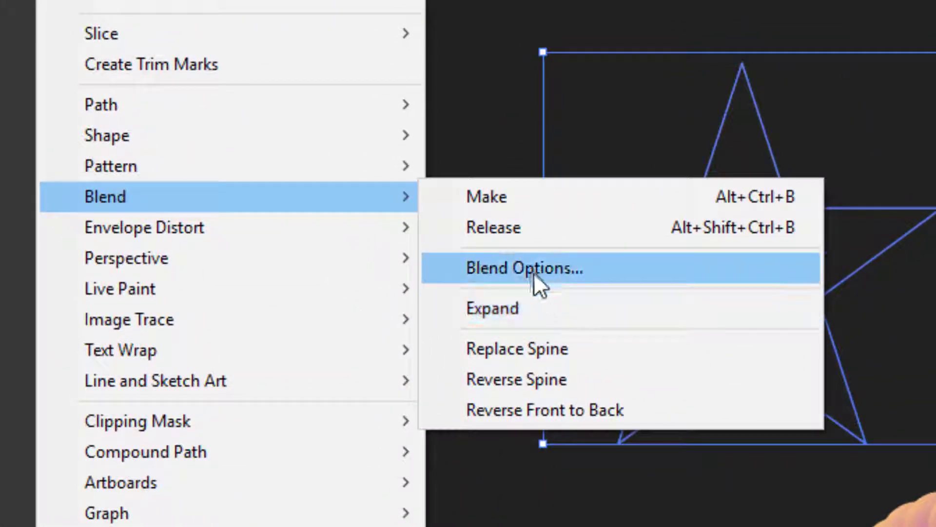
left_click(523, 347)
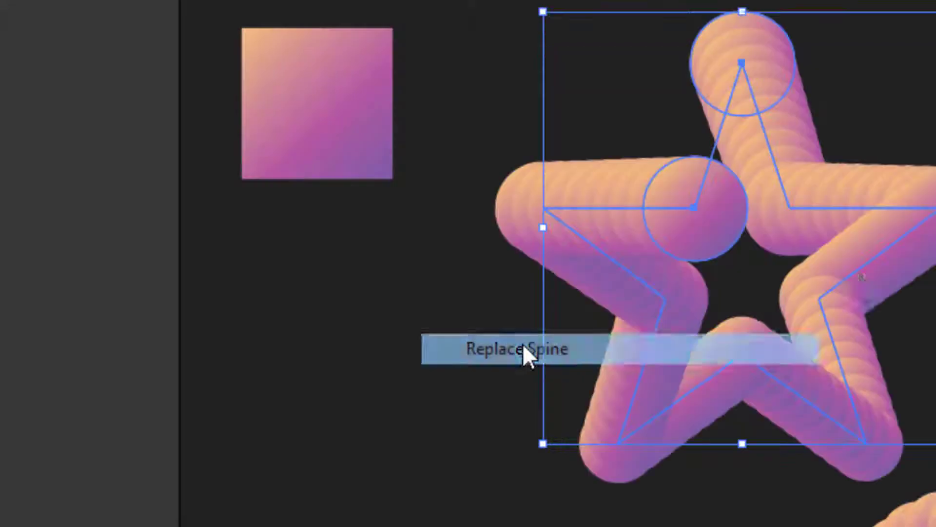
left_click(715, 271)
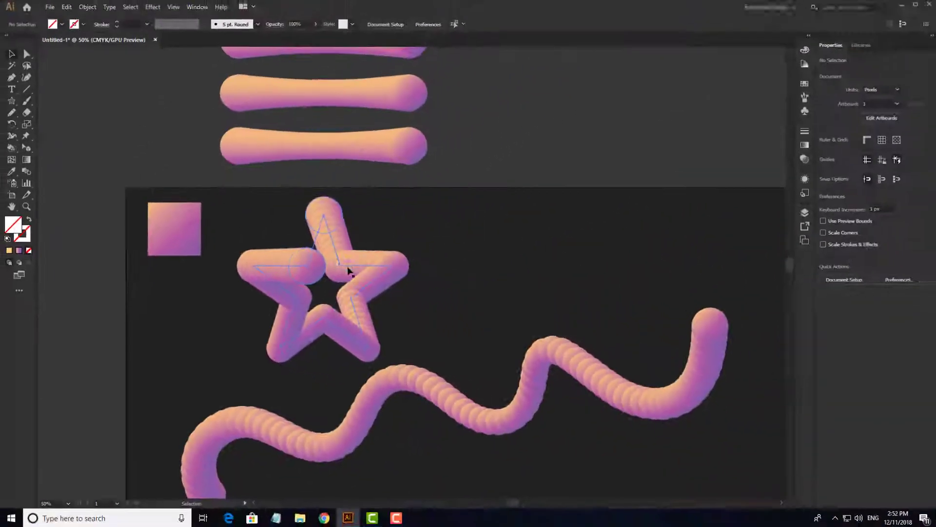
key("ctrl+z")
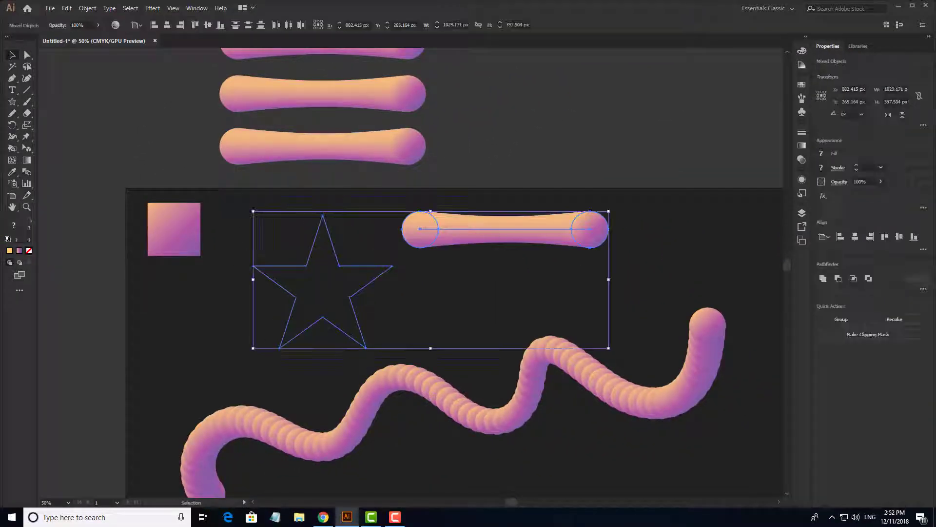
- Scale the blended bar beside the star down proportionally to less than half its size
left_click(518, 266)
left_click(542, 234)
left_click_drag(610, 229, 505, 229)
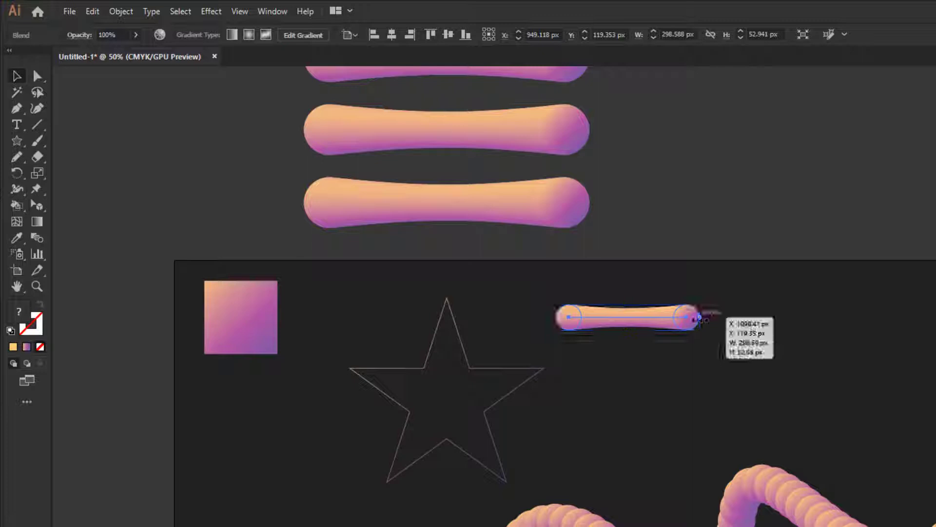
left_click_drag(700, 320, 670, 317)
left_click(712, 309)
- Replace the small bar's blend spine with the star outline and deselect the result
left_click_drag(556, 369, 458, 409)
left_click_drag(406, 320, 276, 187)
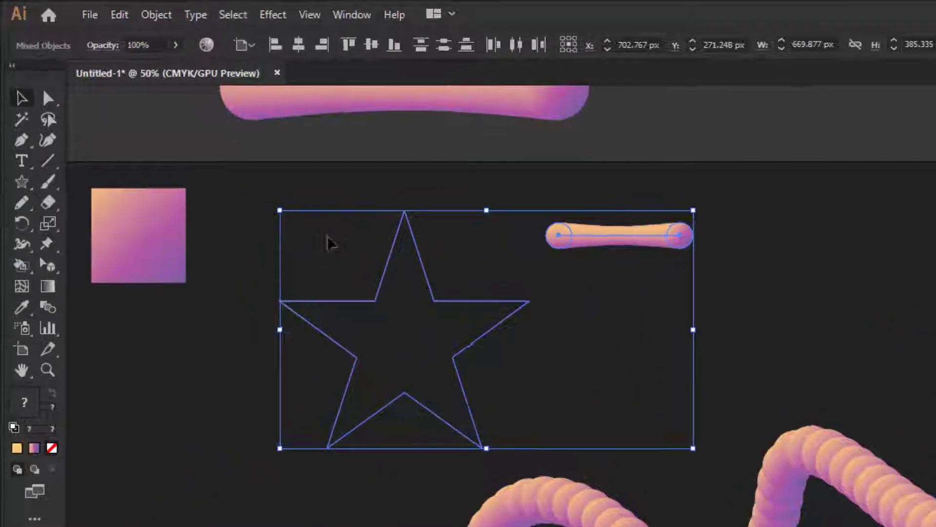
left_click(165, 16)
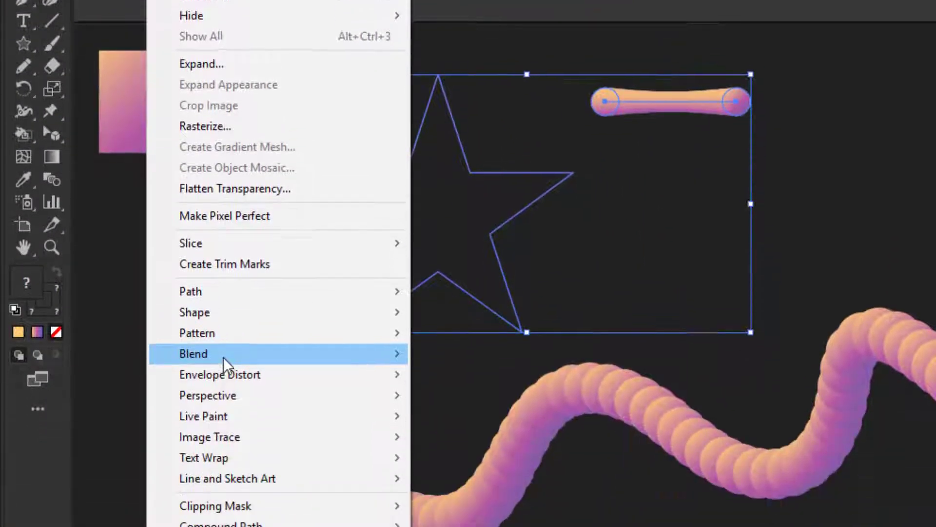
mouse_move(224, 357)
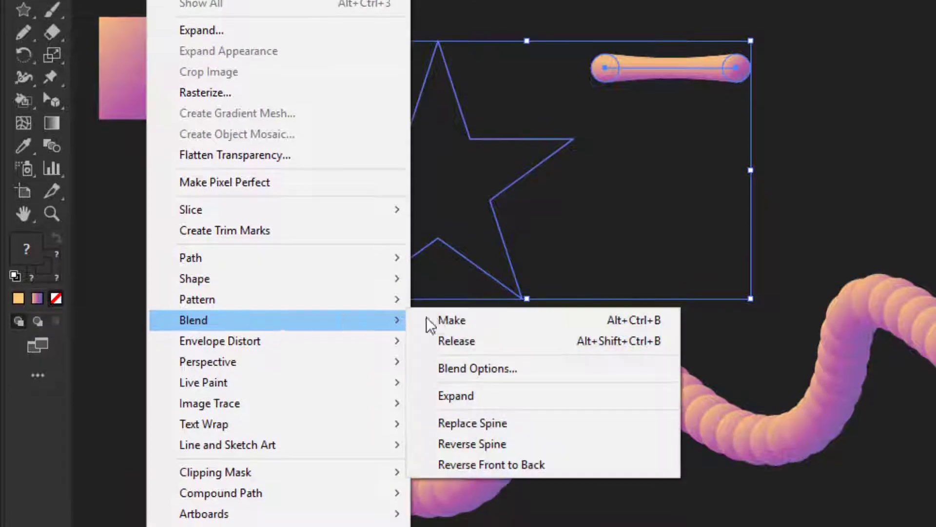
left_click(457, 424)
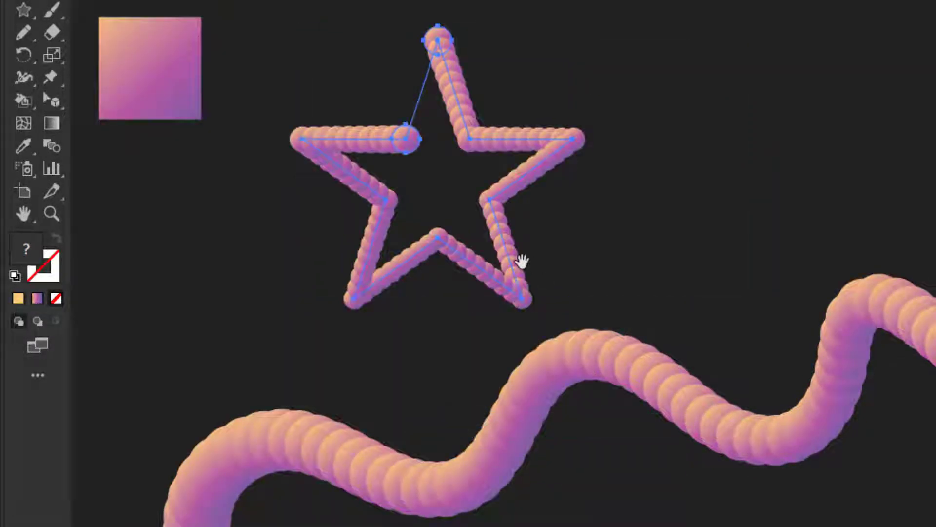
left_click_drag(522, 261, 741, 386)
scroll(623, 250, "up", 2)
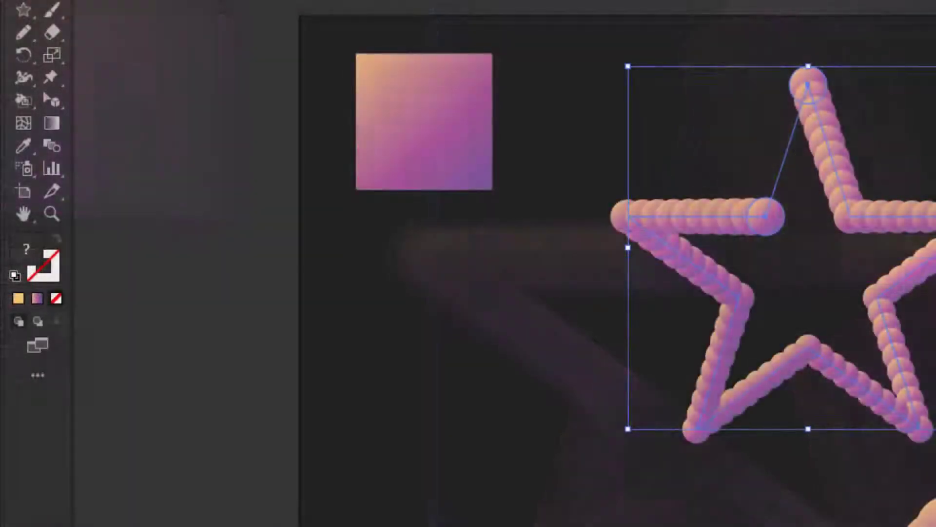
key("ctrl+shift+a")
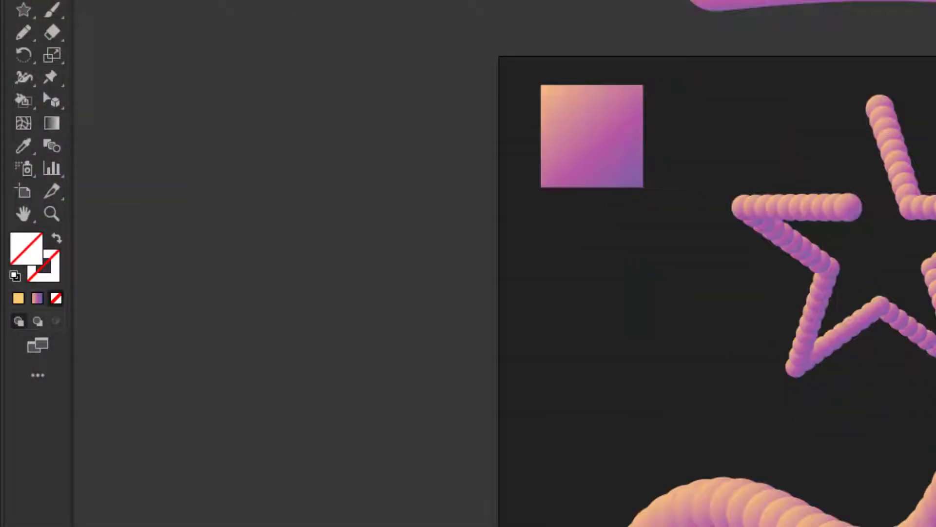
- Move the star and the wavy tube together off the artboard's left side and activate the Pencil tool
left_click(879, 308)
left_click(583, 350, "shift")
scroll(591, 347, "down", 2)
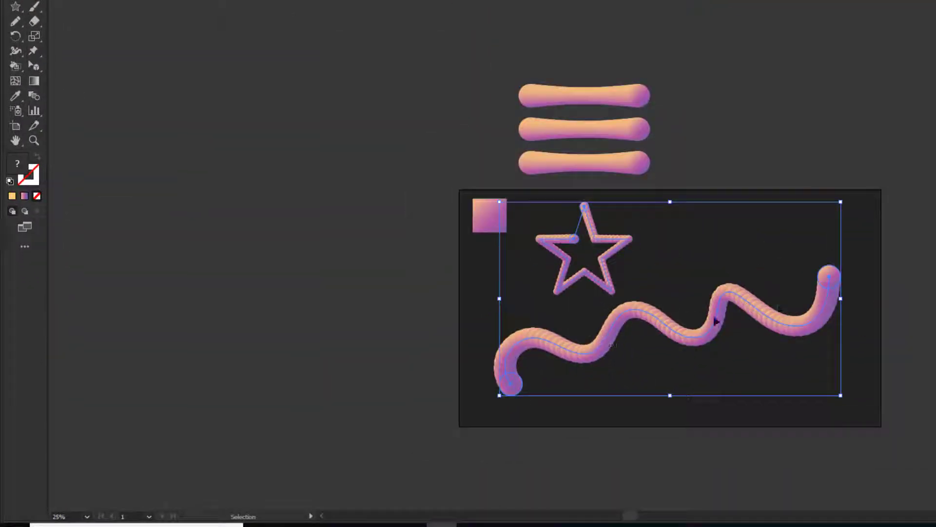
mouse_move(793, 323)
left_mouse_down()
mouse_move(639, 347)
mouse_move(379, 293)
left_mouse_up()
scroll(425, 295, "up", 1)
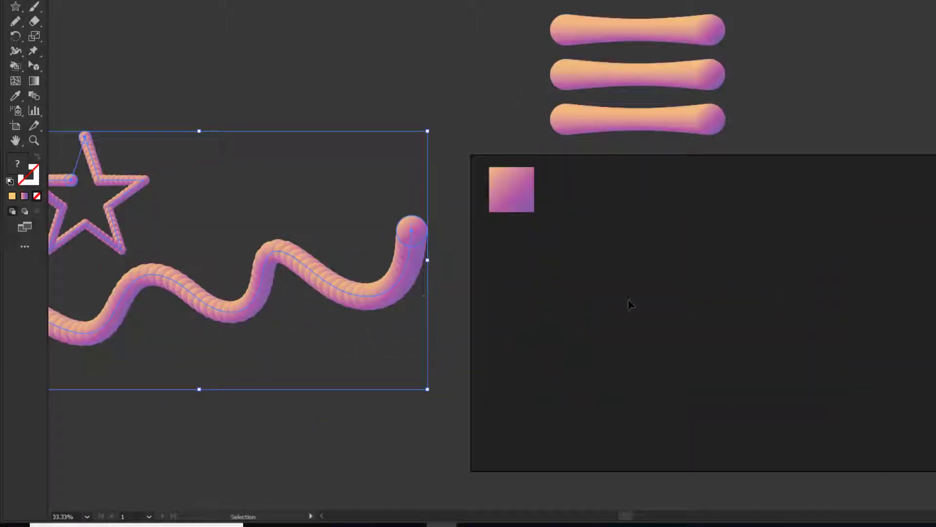
left_click(629, 303)
left_click_drag(611, 292, 422, 239)
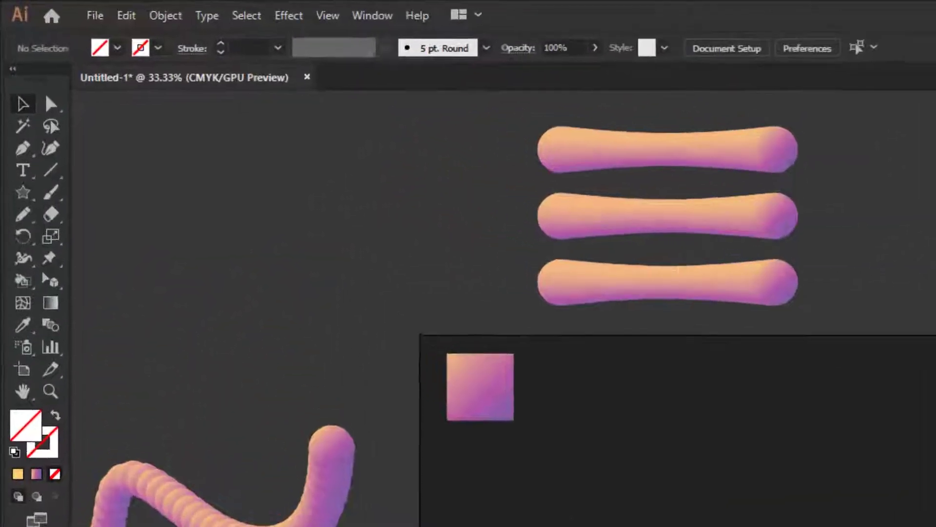
left_click(39, 263)
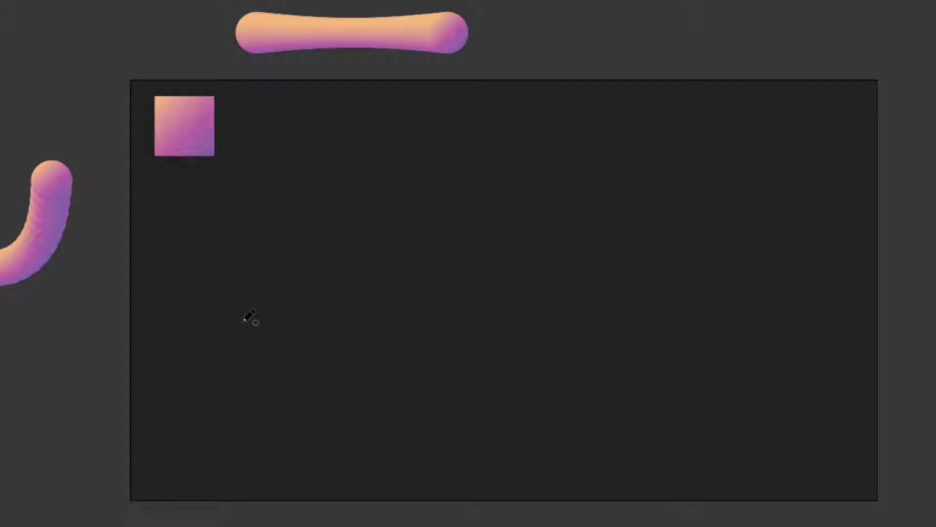
mouse_move(249, 317)
left_mouse_down()
mouse_move(390, 253)
mouse_move(649, 213)
left_mouse_up()
left_click_drag(234, 352, 444, 205)
key("ctrl+z")
left_click_drag(257, 380, 391, 189)
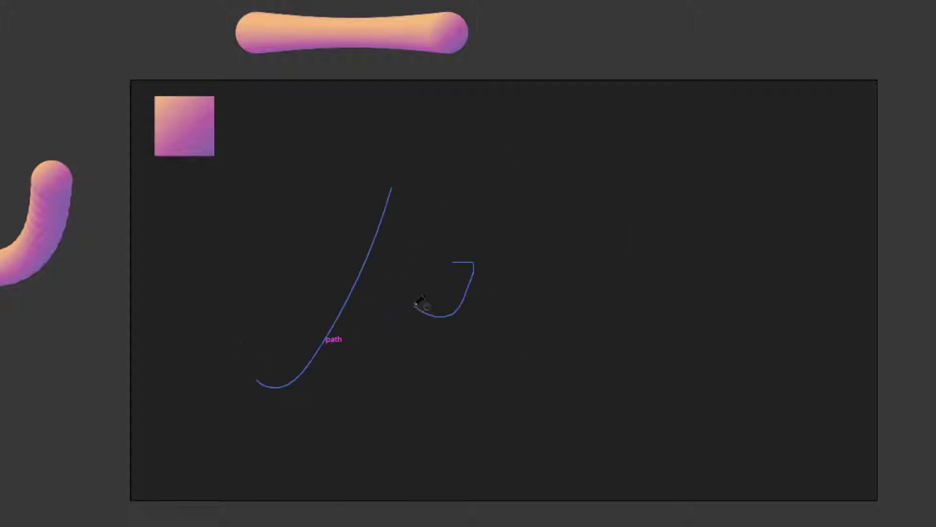
key("v")
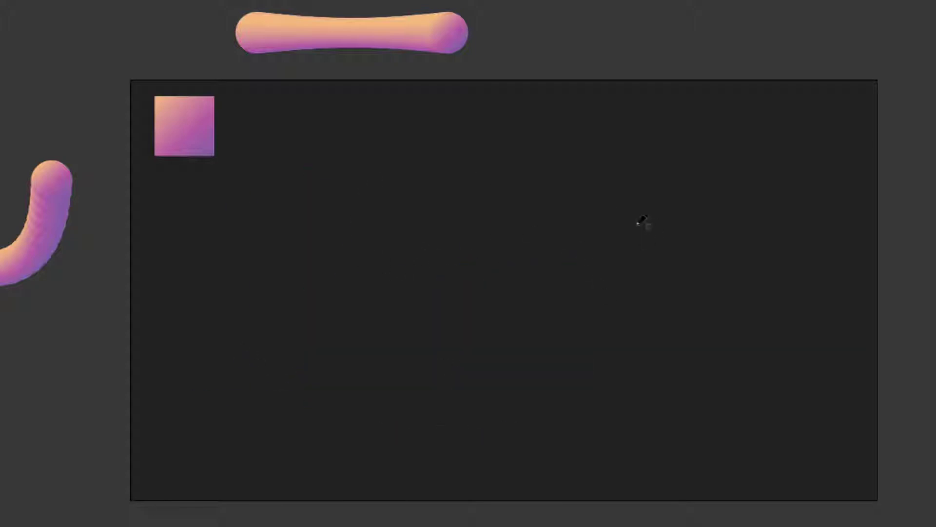
- Hand-draw the word "Text" across the empty artboard as separate smooth strokes for the T, e, x and t
left_click_drag(230, 256, 473, 180)
left_click_drag(361, 222, 306, 395)
left_click_drag(370, 321, 446, 368)
left_click_drag(473, 297, 547, 374)
left_click_drag(544, 286, 466, 382)
left_click_drag(621, 176, 661, 335)
left_click_drag(568, 253, 647, 237)
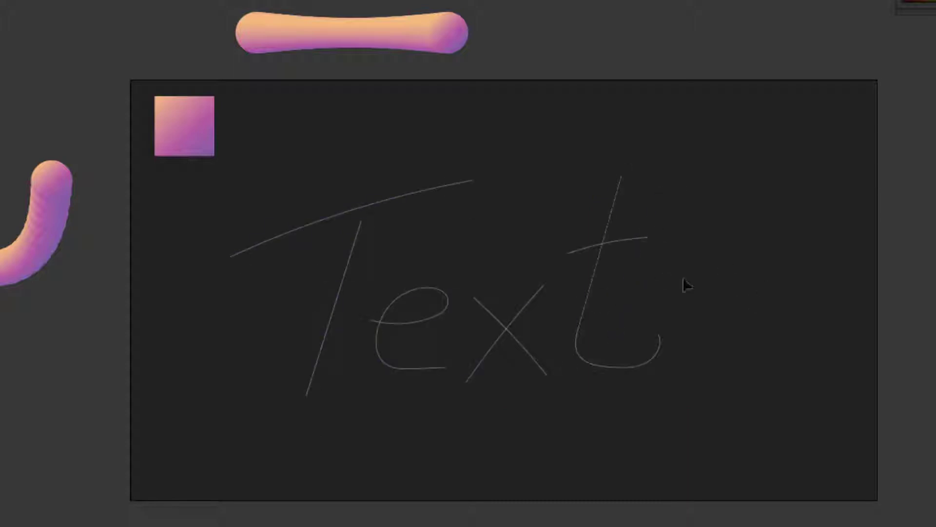
scroll(531, 325, "up", 5)
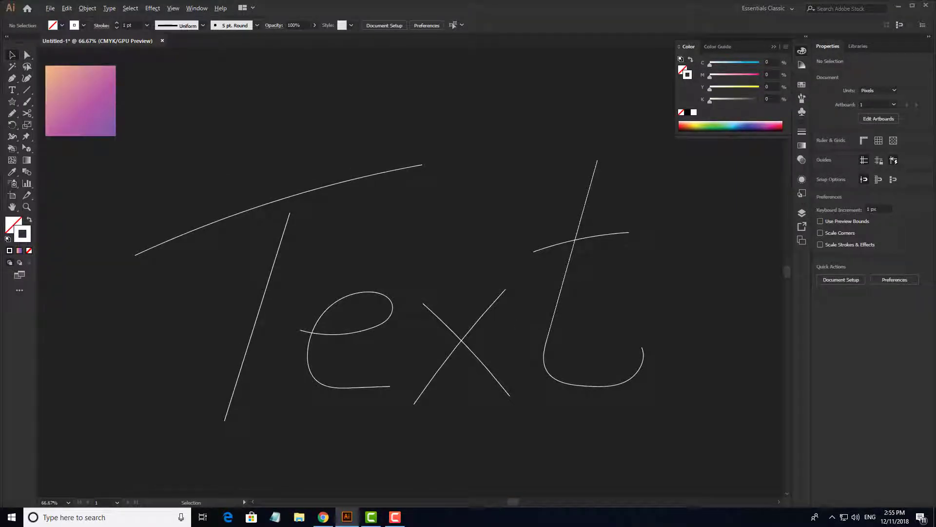
- Place a scaled-down copy of the blended bar on the artboard in the empty space above the lettering
scroll(531, 328, "down", 1)
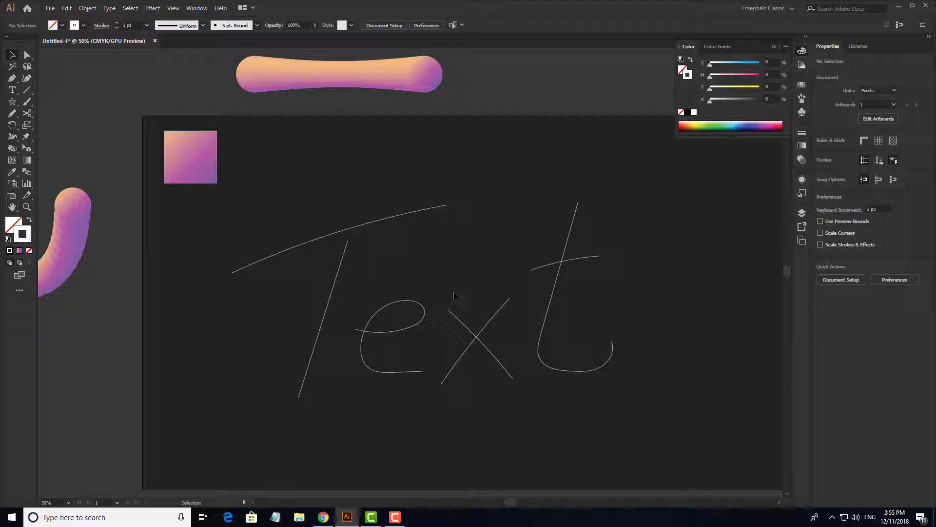
left_click_drag(473, 266, 483, 292)
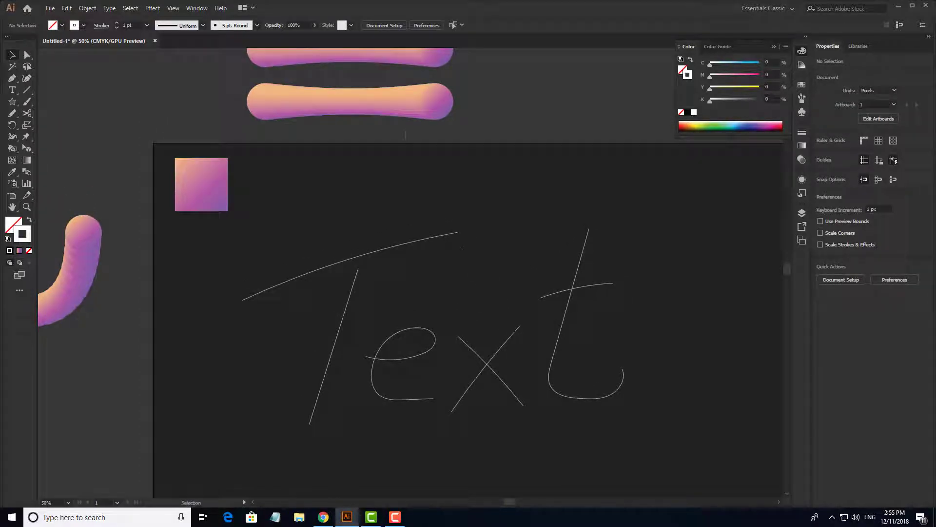
left_click_drag(403, 107, 444, 196)
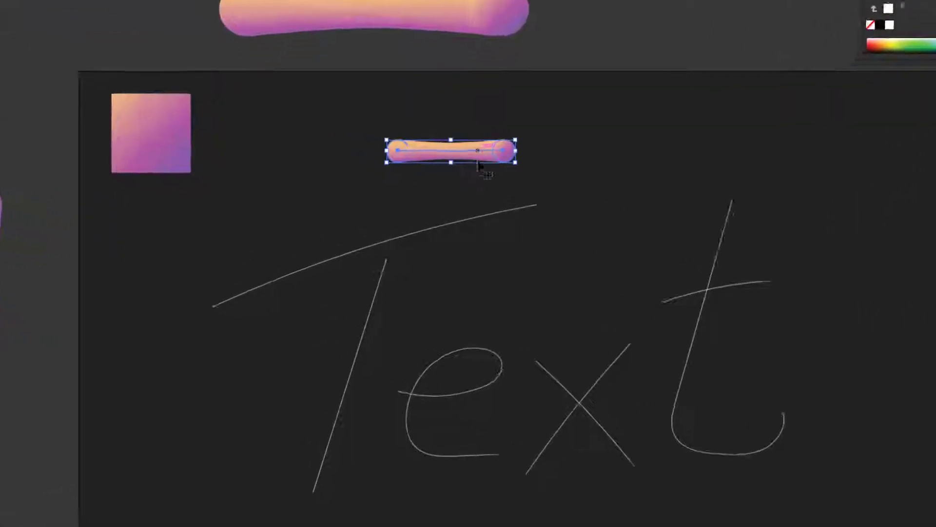
left_click_drag(512, 123, 773, 75)
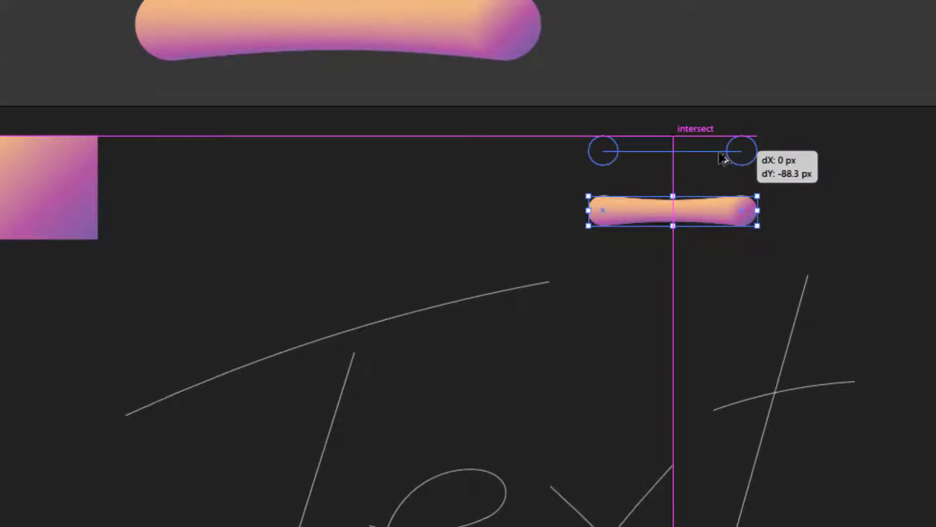
- Copy the small bar straight up by 88.3 px and repeat the duplication to build a stack of spare bars
left_click_drag(723, 159, 723, 154)
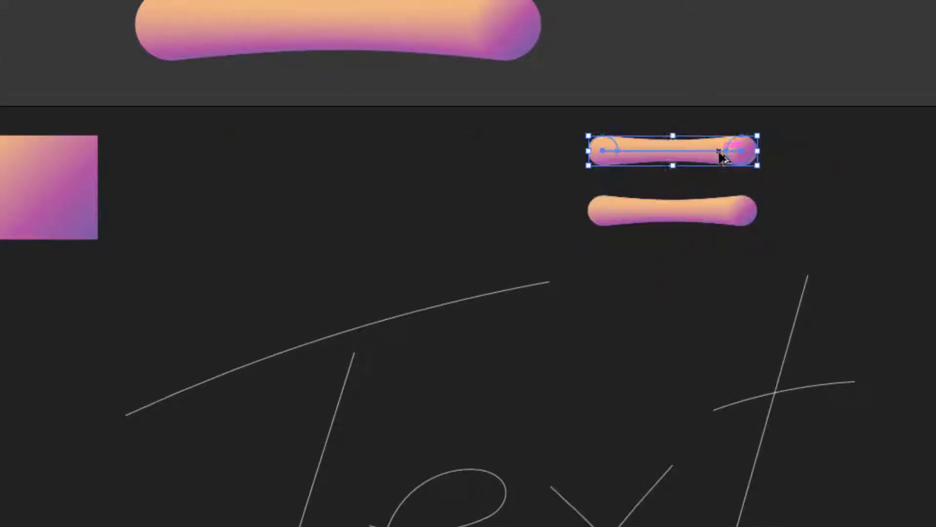
key("ctrl+d")
key("ctrl+d")
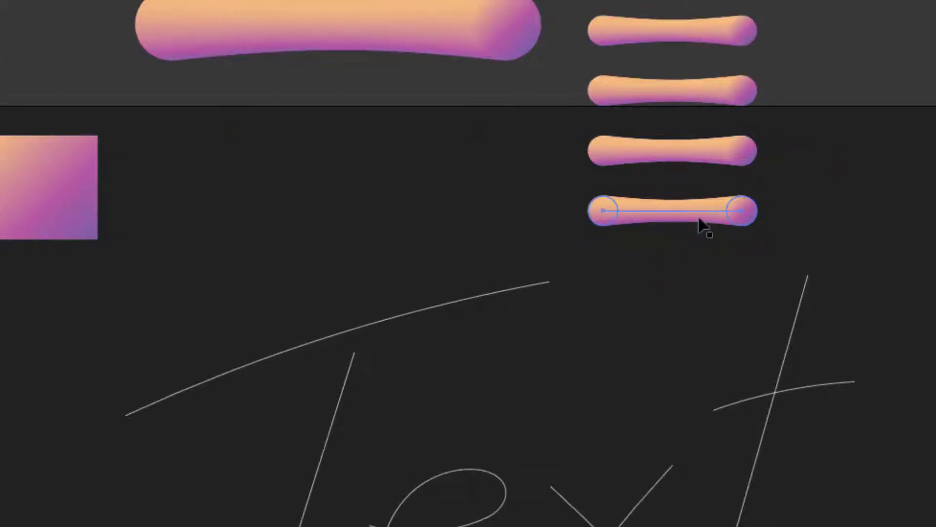
- Copy a small bar next to the T's crossbar, replace its blend spine with the crossbar stroke and deselect the result
left_click_drag(697, 220, 348, 263)
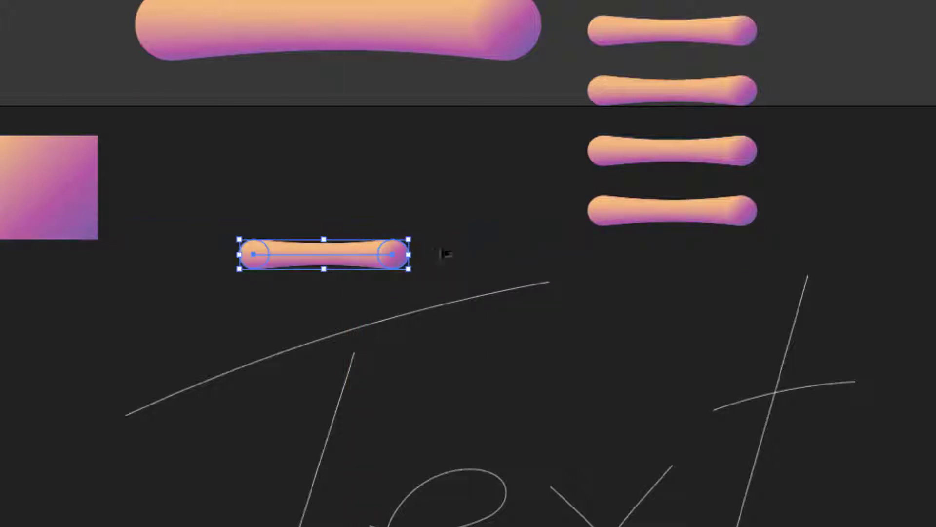
left_click_drag(392, 337, 394, 341)
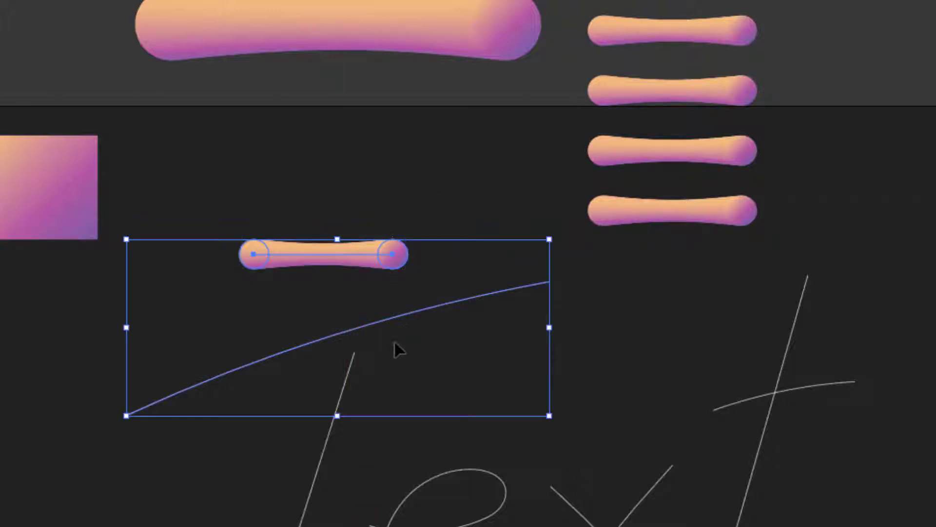
scroll(379, 305, "up", 2)
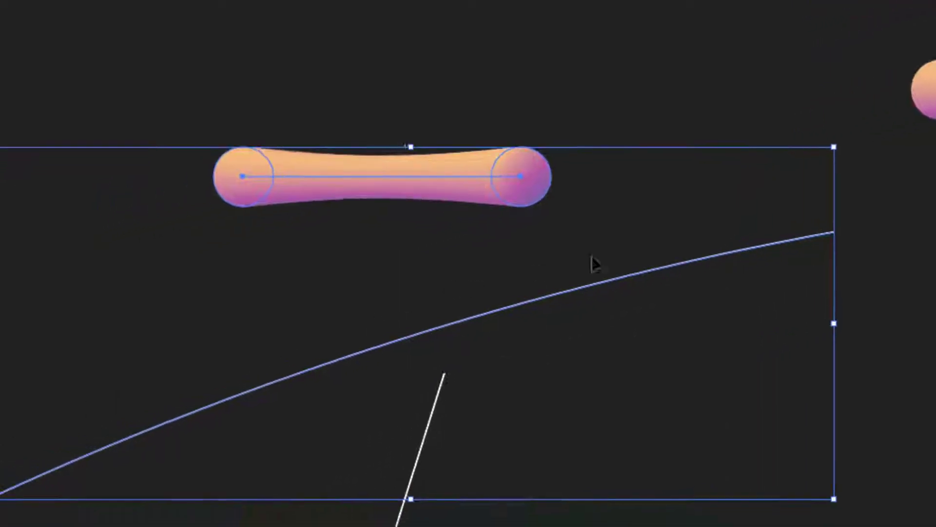
scroll(576, 276, "down", 1)
left_click_drag(637, 241, 454, 123)
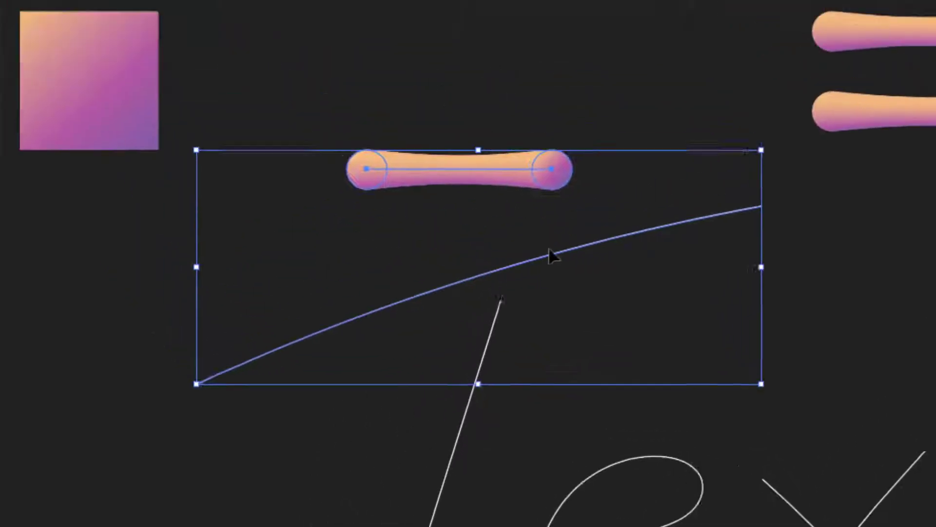
left_click(173, 16)
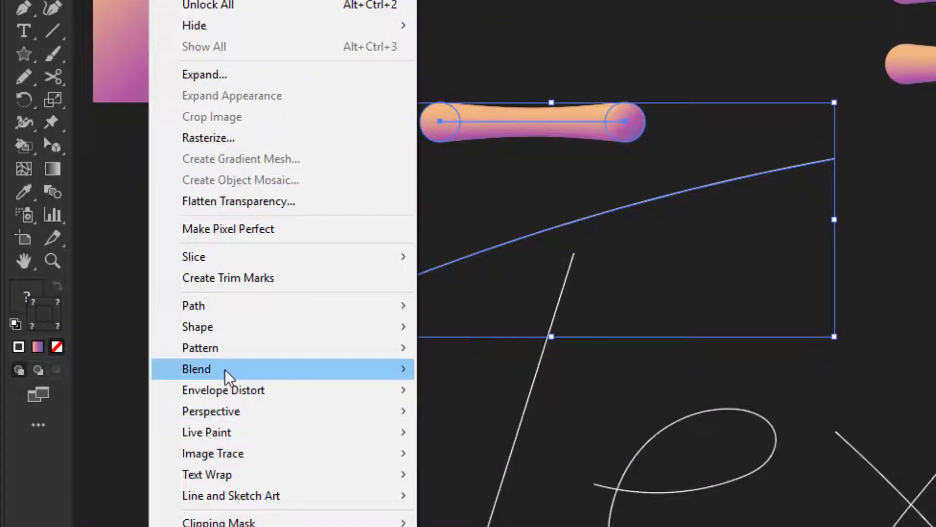
mouse_move(224, 369)
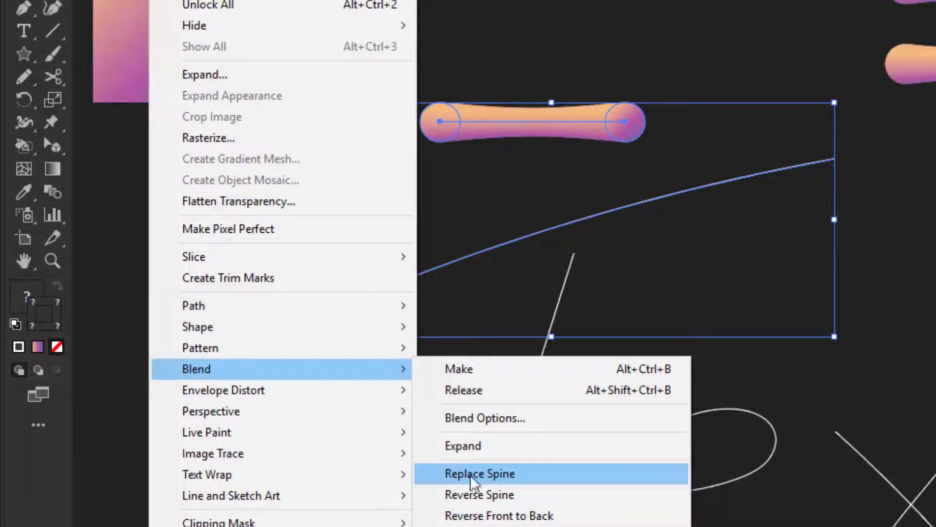
left_click(489, 475)
left_click(645, 251)
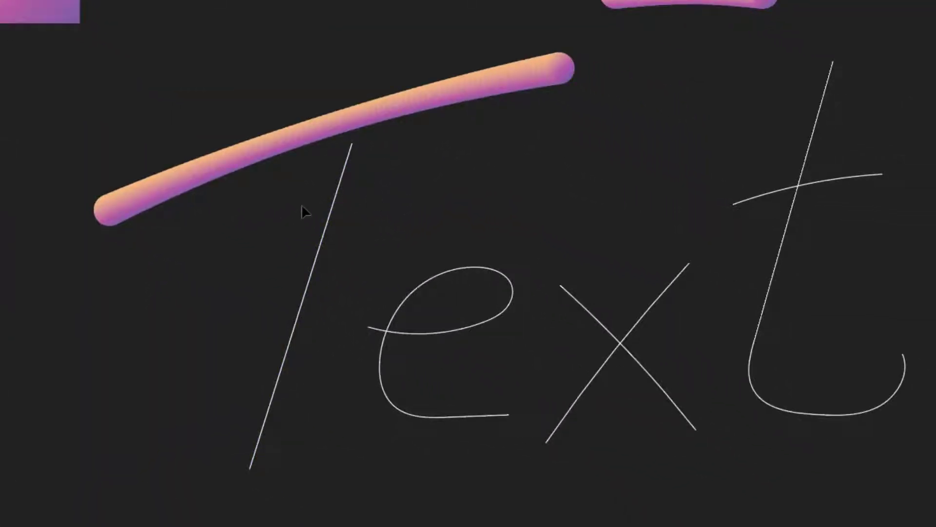
- Bring another small bar beside the T's stem, replace its blend spine with the stem stroke and deselect it
left_click_drag(268, 215, 347, 223)
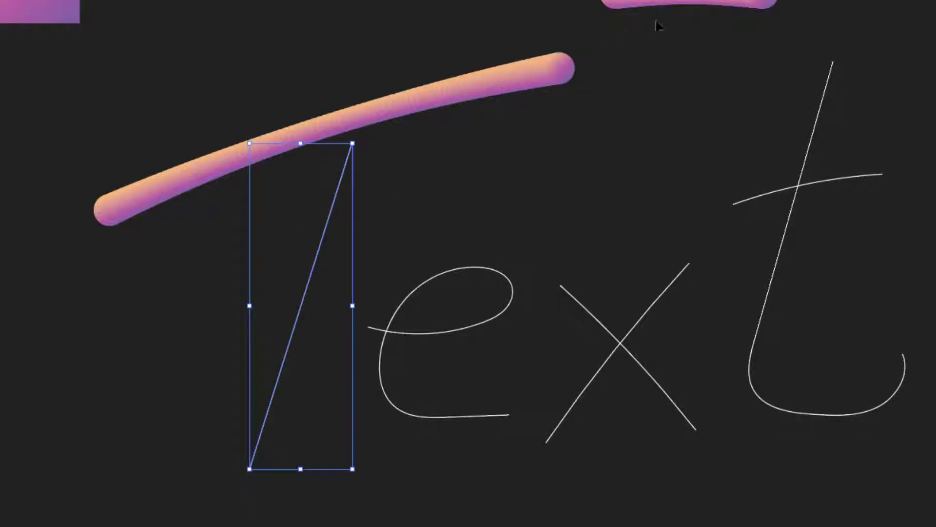
left_click_drag(671, 3, 116, 345)
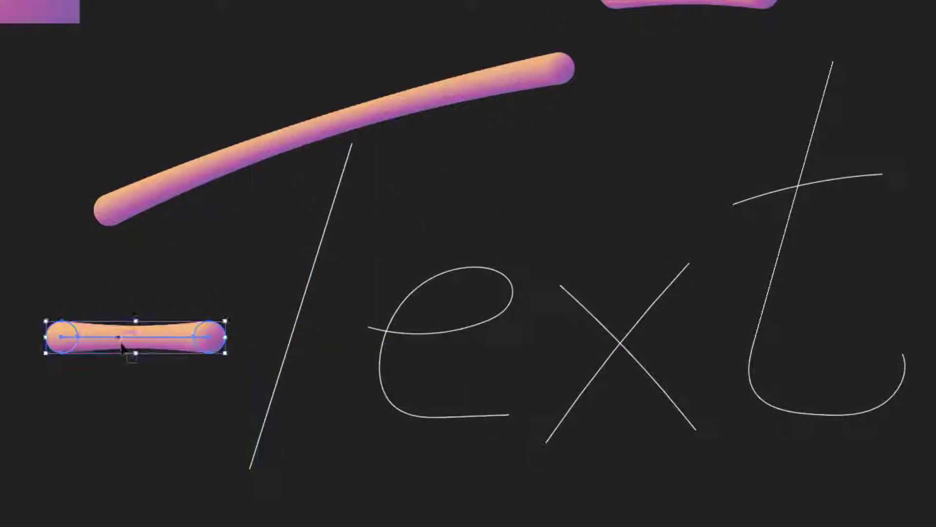
left_click_drag(157, 123, 133, 173)
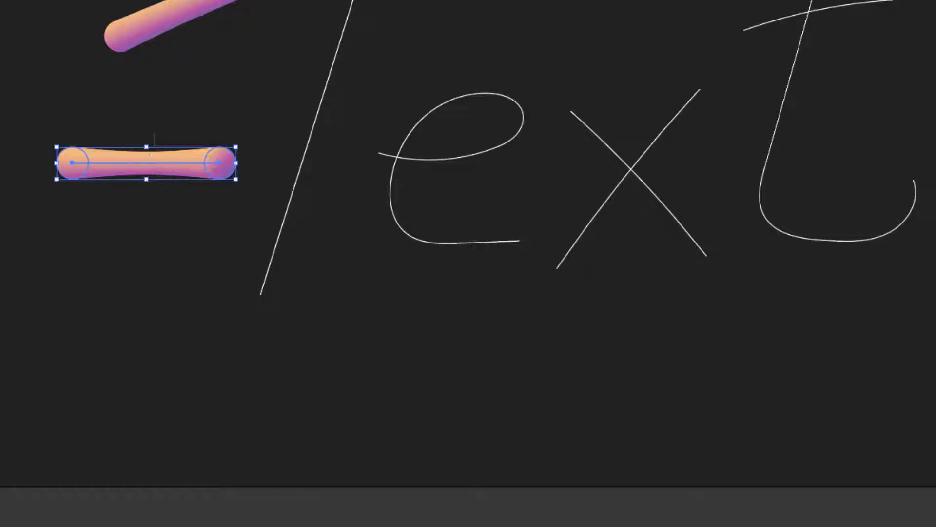
left_click_drag(252, 204, 312, 249)
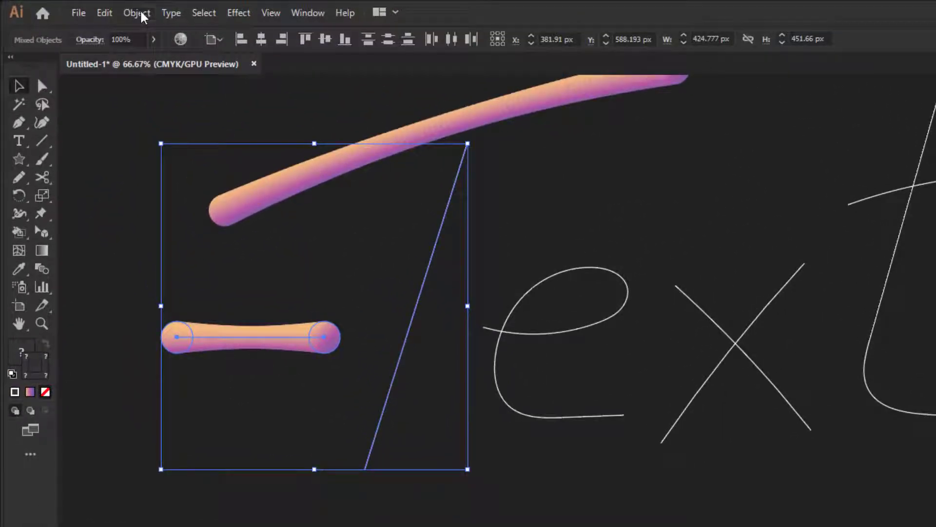
left_click(141, 13)
mouse_move(282, 412)
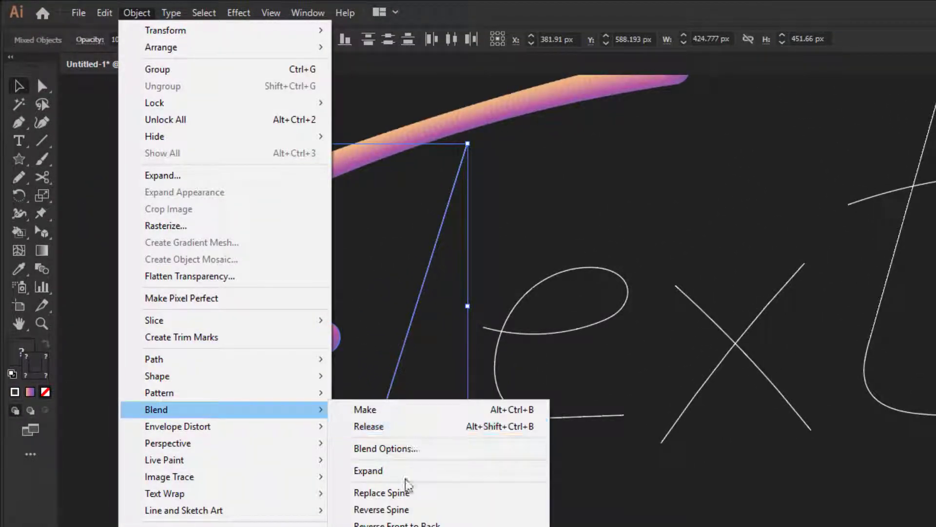
left_click(382, 492)
key("ctrl+shift+a")
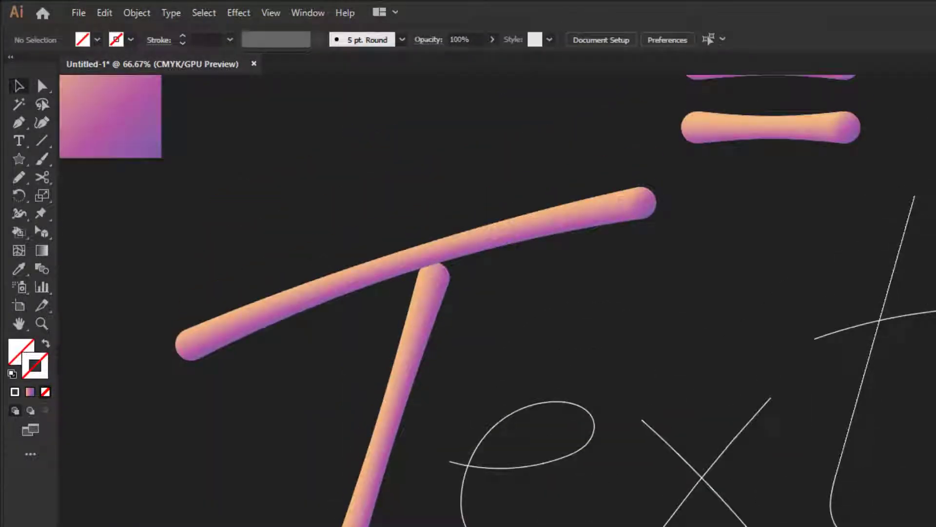
- Bring the T's stem tube to the front of the stacking order and deselect it
scroll(498, 300, "left", 1)
left_click(414, 425)
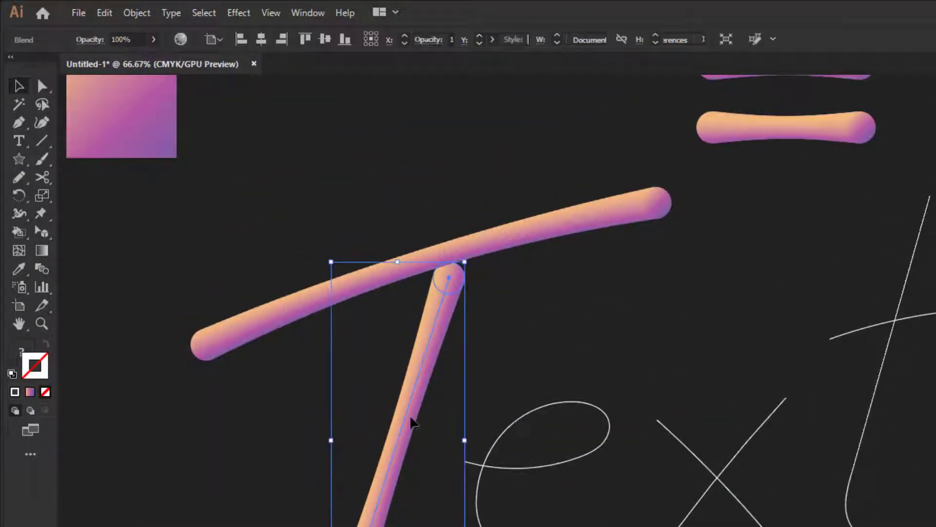
key("ctrl+shift+]")
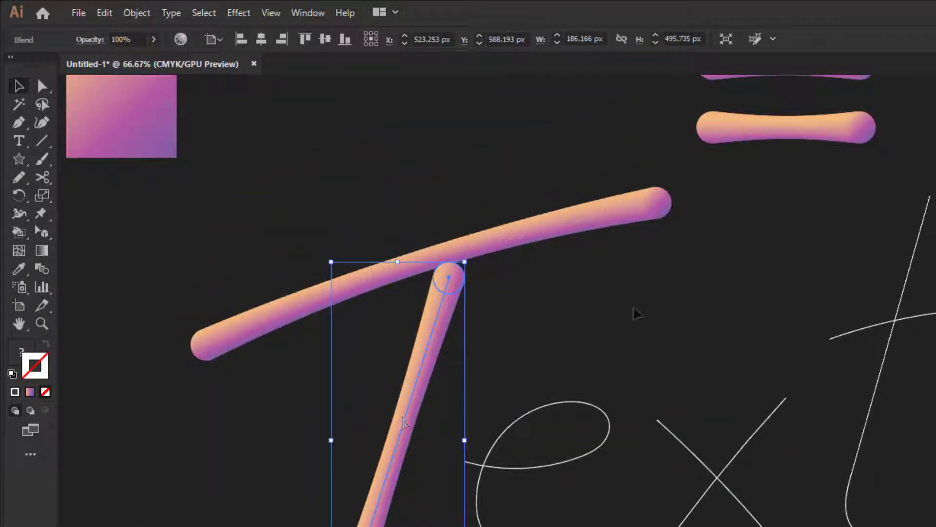
left_click(594, 330)
left_click_drag(571, 339, 536, 381)
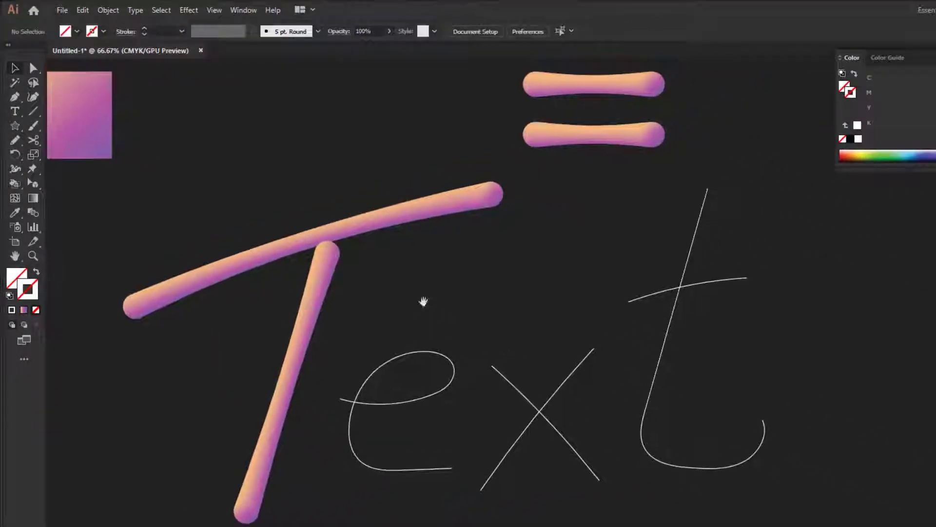
left_click_drag(423, 301, 421, 302)
left_click_drag(552, 341, 537, 355)
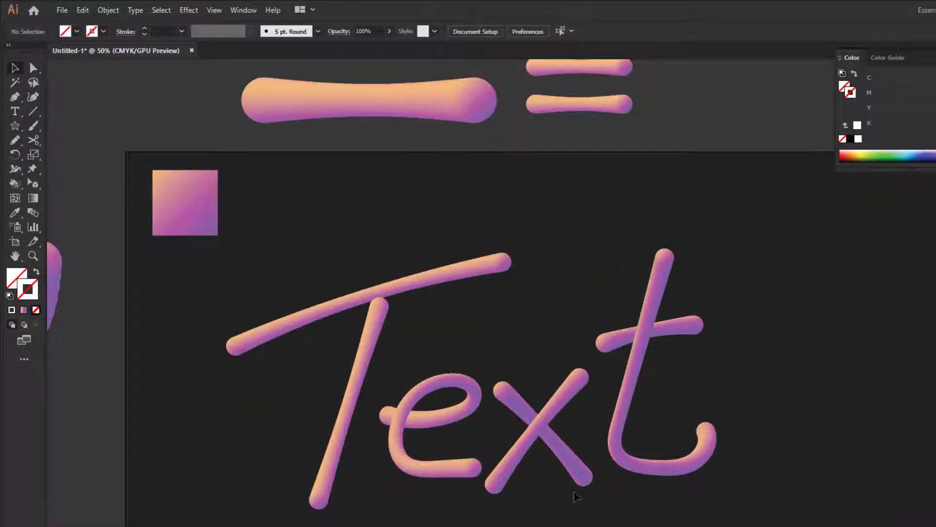
- Examine the smoothness of the blended tubes on the x and e up close, especially around the e's loop
scroll(523, 510, "up", 4)
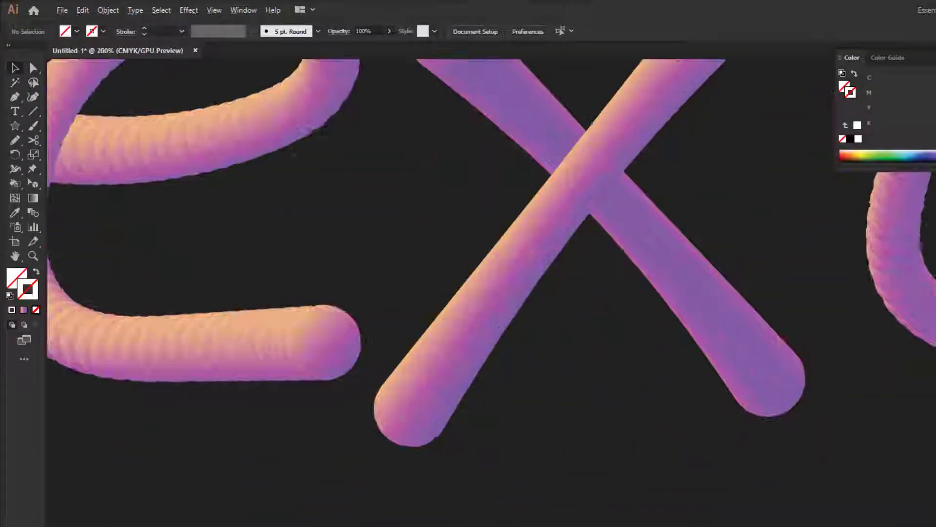
left_click_drag(403, 483, 591, 526)
left_click_drag(551, 458, 720, 500)
scroll(469, 287, "up", 2)
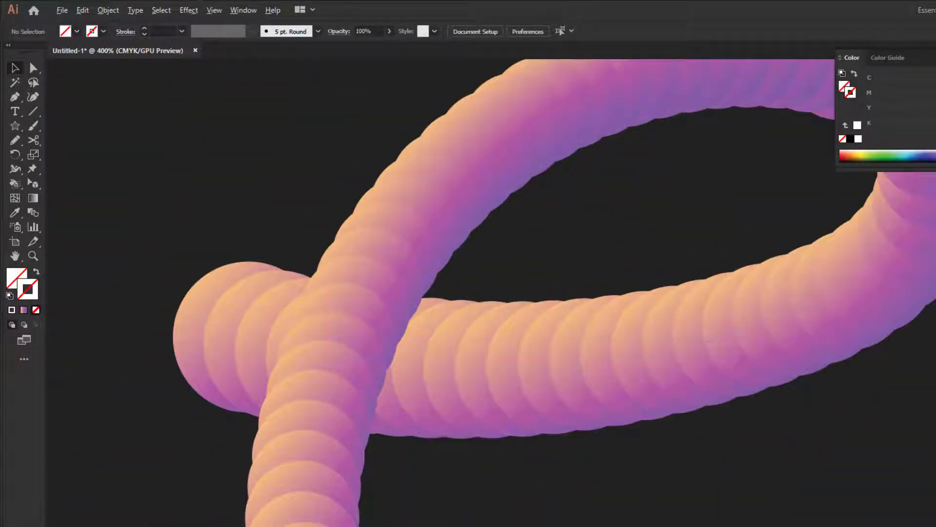
scroll(690, 408, "down", 1)
left_click_drag(736, 412, 596, 345)
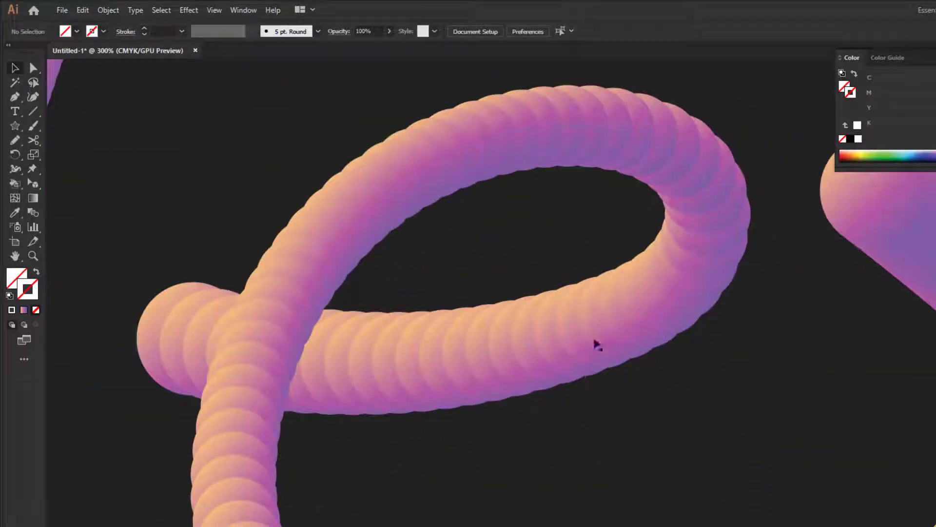
scroll(490, 232, "down", 3)
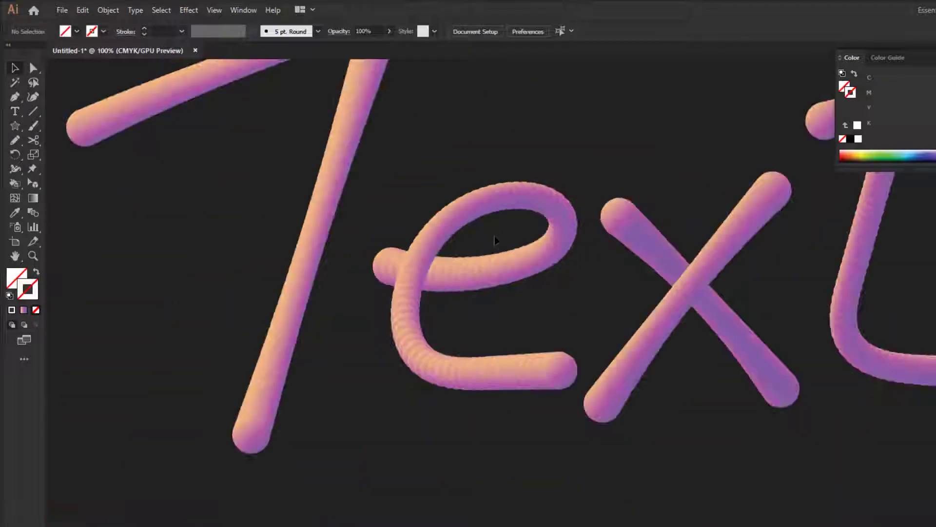
left_click_drag(495, 240, 393, 393)
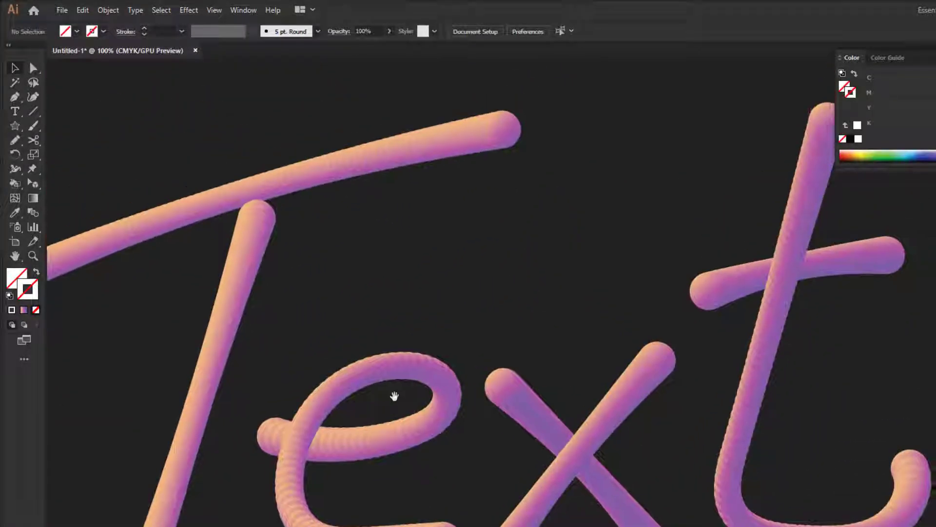
- Select the e's blend and display the whole lettering in outline view
left_click(424, 382)
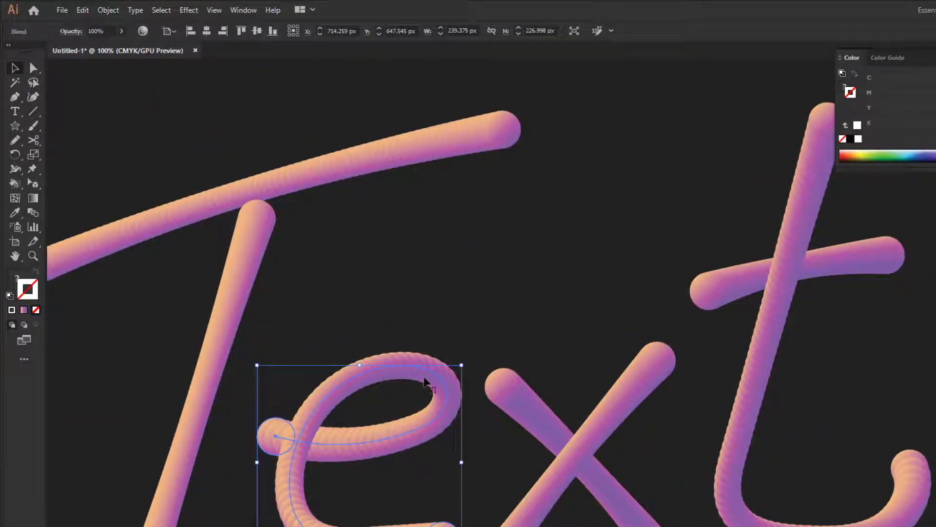
left_click_drag(676, 356, 313, 382)
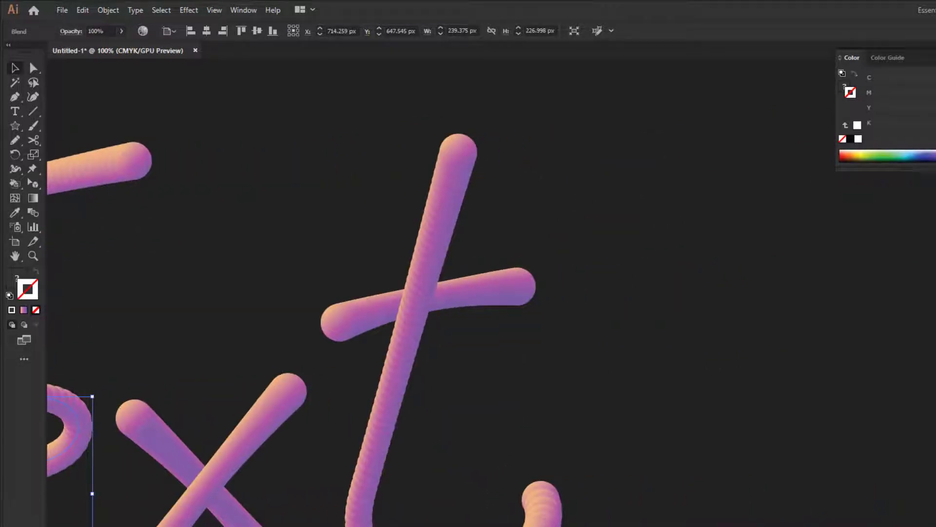
key("ctrl+y")
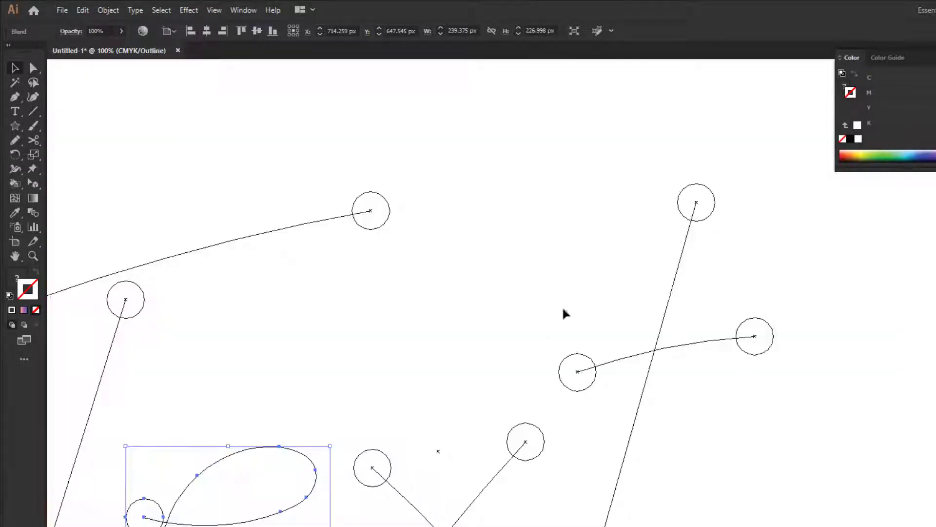
scroll(685, 314, "down", 2)
scroll(539, 324, "down", 1, "alt")
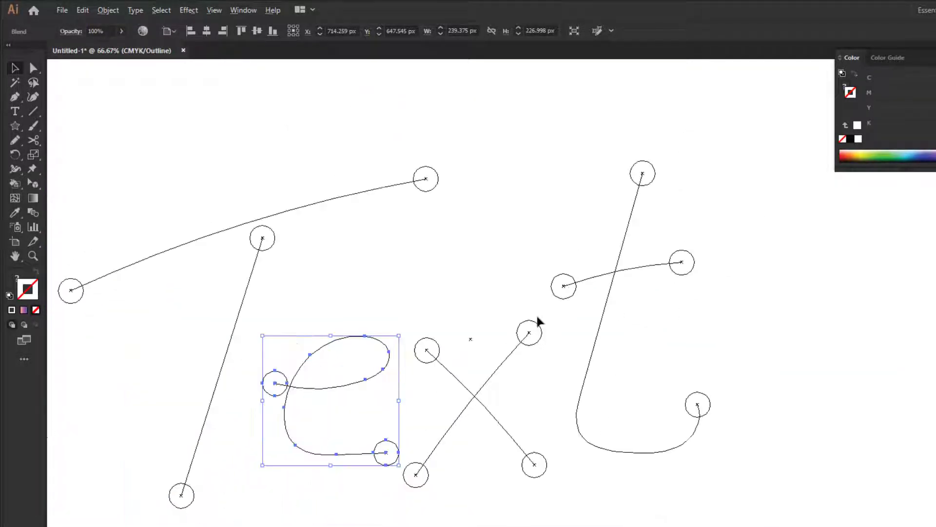
- Isolate the t crossbar's blend, enlarge its right end circle to about 90 px, leave isolation and restore the full-colour preview
scroll(748, 273, "up", 2, "alt")
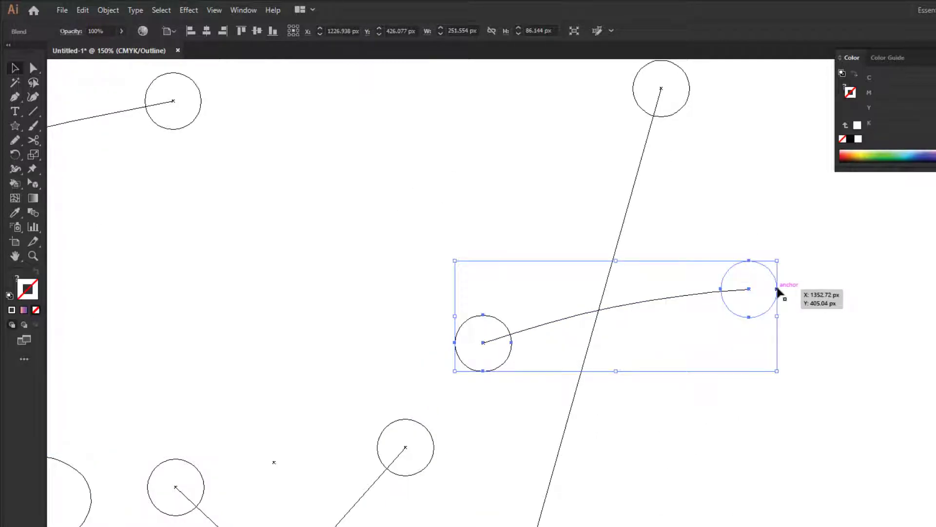
double_click(778, 294)
left_click(777, 291)
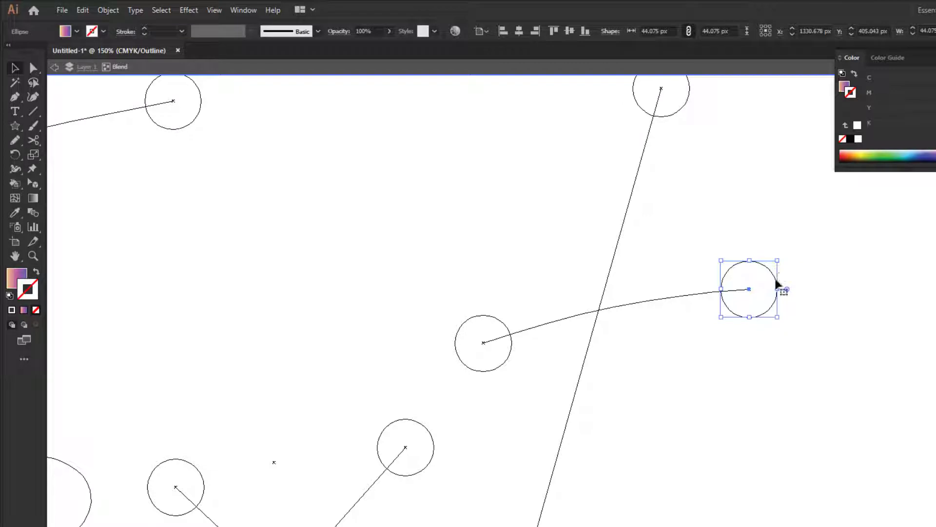
scroll(781, 274, "up", 2, "alt")
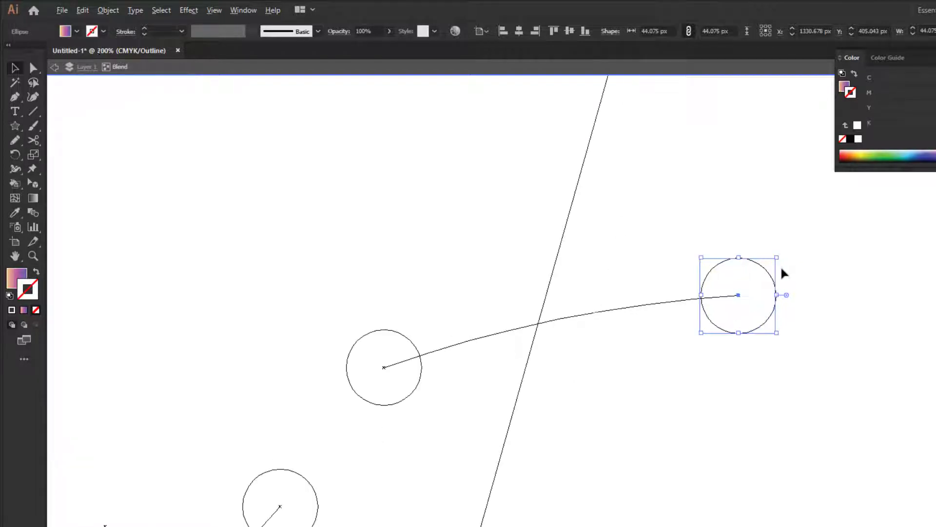
left_click_drag(660, 264, 723, 208)
scroll(723, 217, "down", 4, "alt")
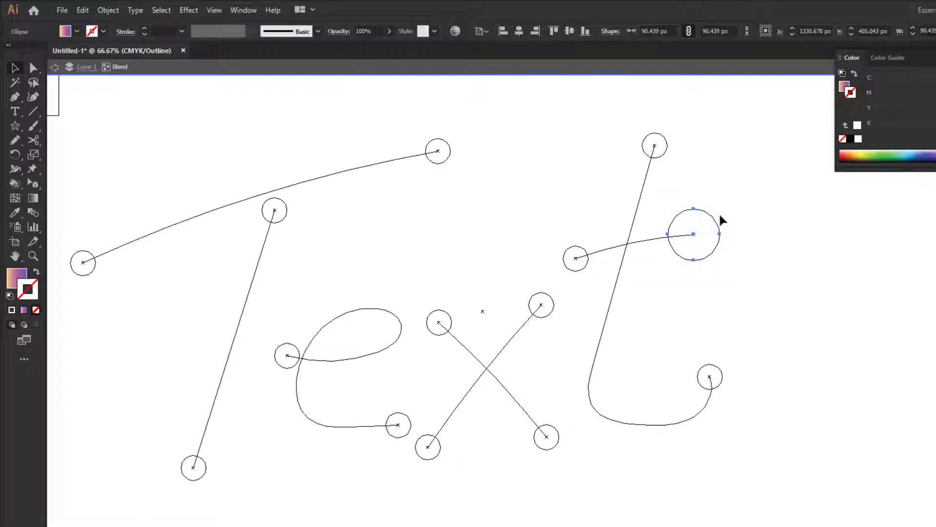
key("ctrl+y")
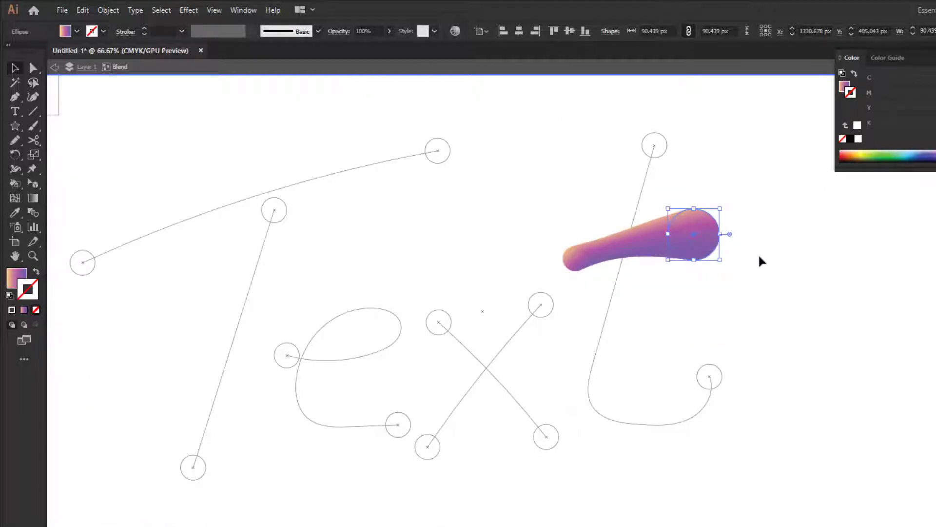
left_click(762, 262)
key("ctrl+y")
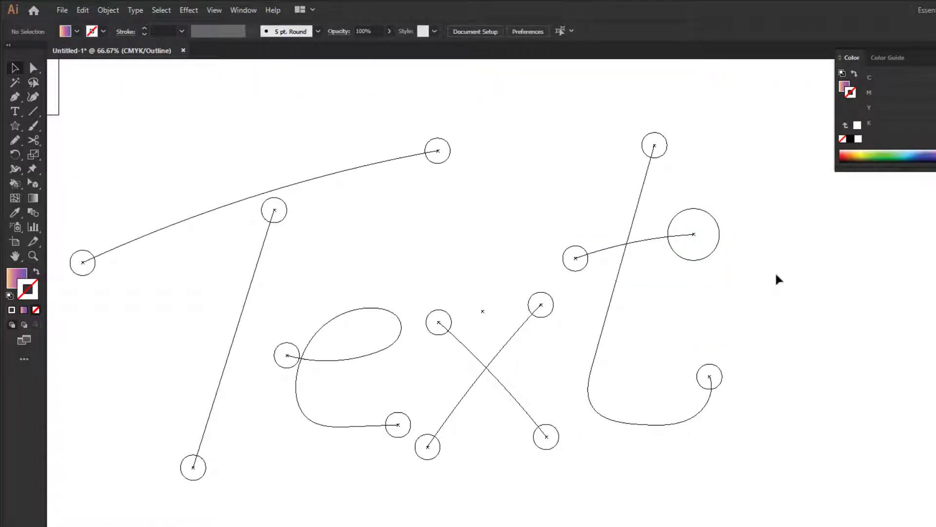
key("ctrl+y")
- Examine the flared crossbar of the t up close and compare it with the tubes of the other letters
scroll(679, 244, "up", 4, "alt")
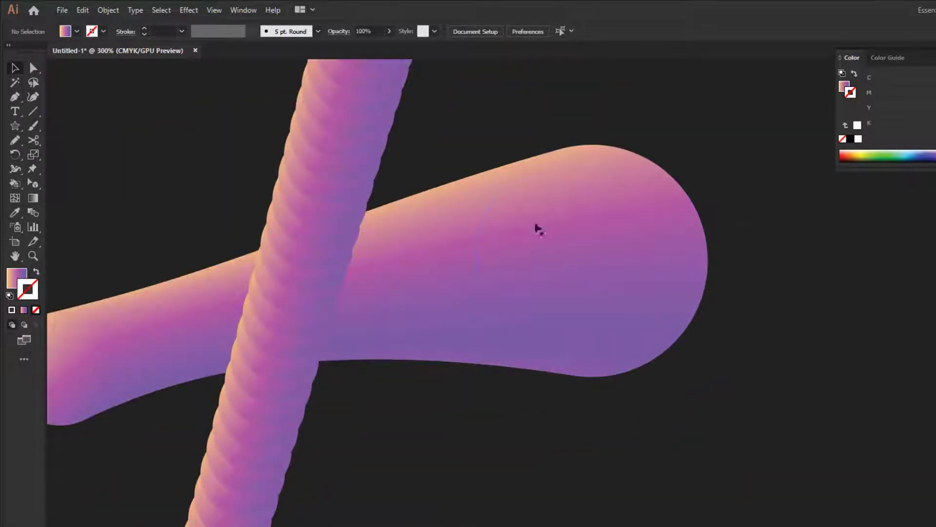
scroll(691, 280, "down", 4, "alt")
left_click_drag(311, 253, 609, 267)
scroll(710, 416, "up", 2, "alt")
left_click_drag(715, 407, 516, 441)
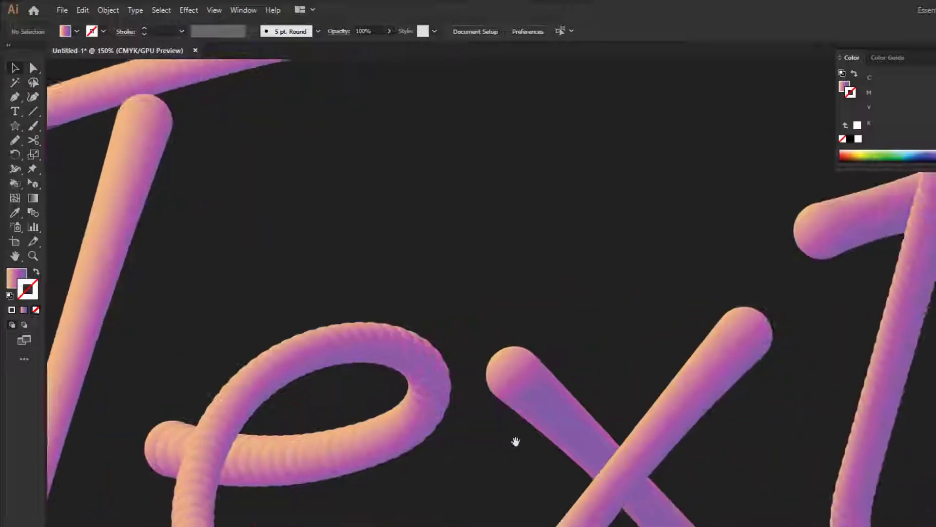
scroll(564, 430, "down", 1, "alt")
left_click_drag(629, 432, 539, 379)
scroll(555, 380, "down", 1, "alt")
left_click_drag(559, 292, 577, 322)
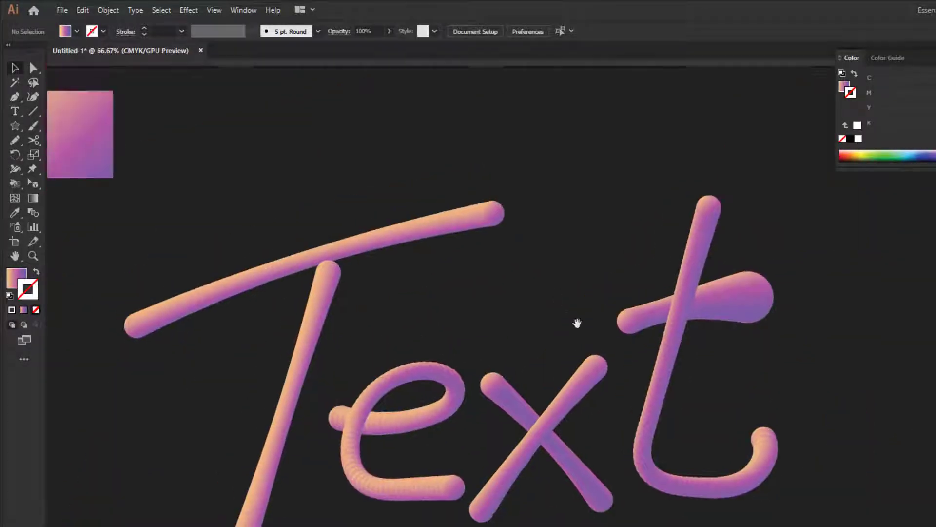
- Undo the enlargement of the t crossbar's end circle and check the circles in outline view
key("ctrl+z")
key("Escape")
key("ctrl+y")
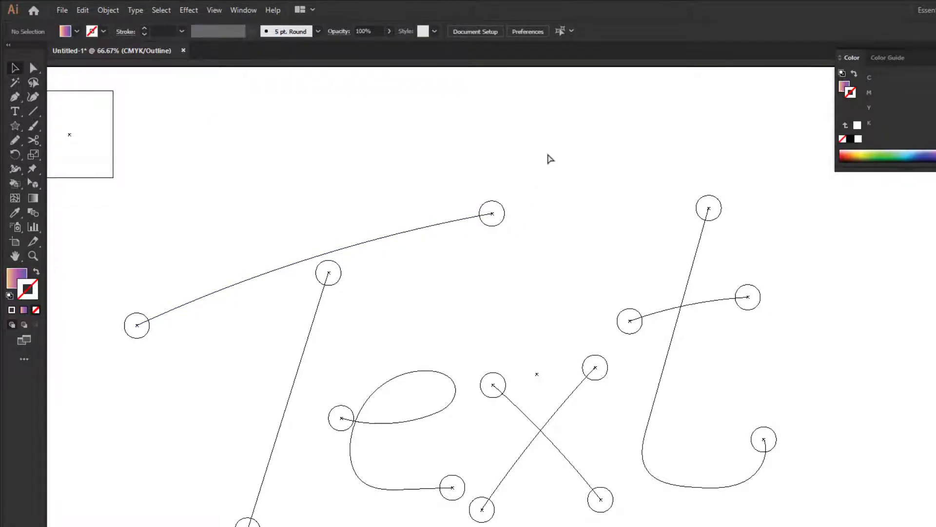
key("ctrl+y")
- Try to move the lowest large bar toward the artboard, undo the move and deselect it
left_click_drag(572, 239, 536, 354)
scroll(610, 288, "down", 1)
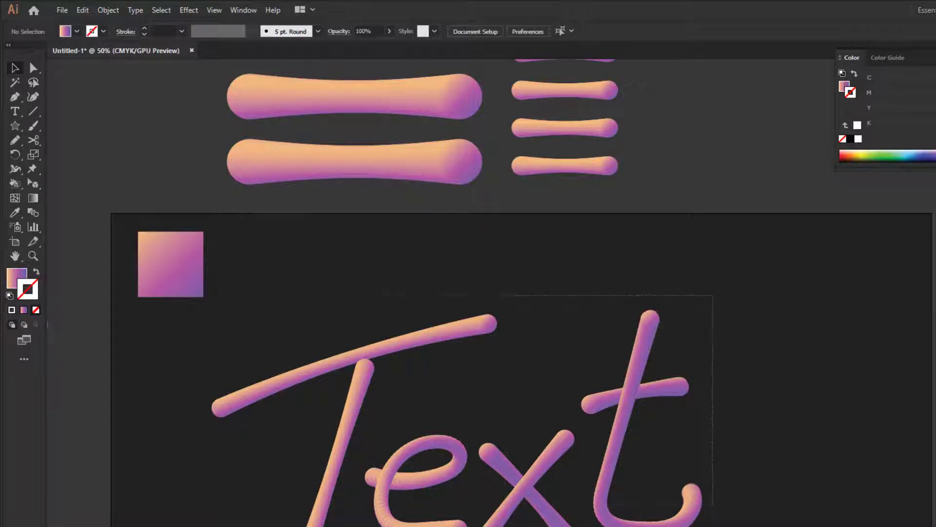
left_click_drag(515, 505, 273, 525)
left_click(453, 254)
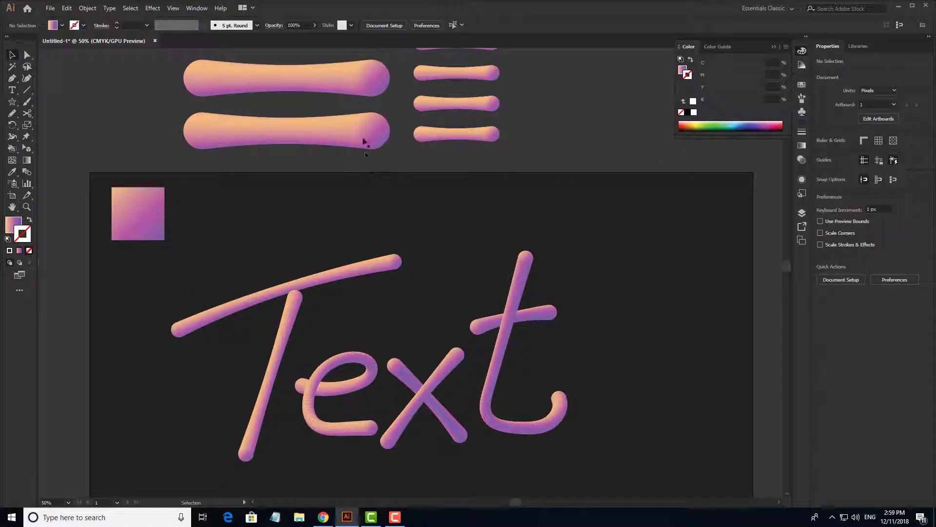
left_click_drag(360, 132, 384, 176)
key("ctrl+z")
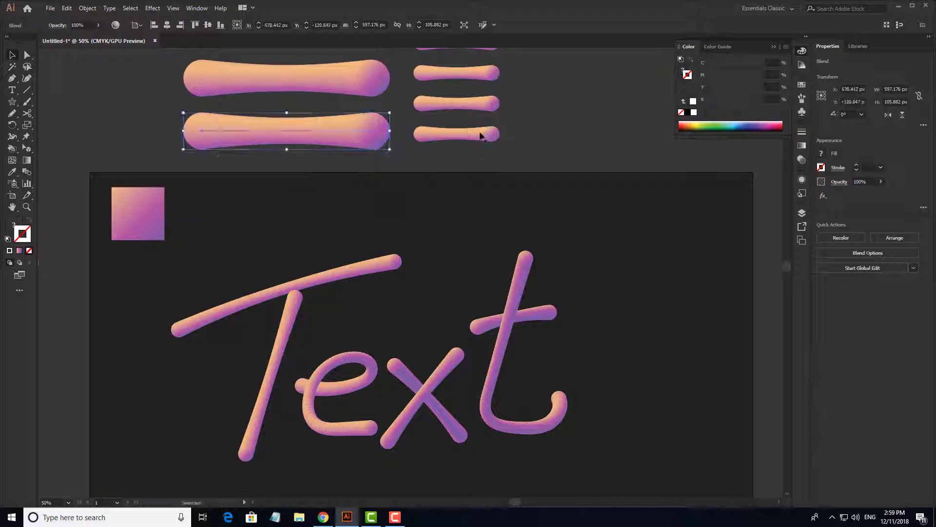
left_click(557, 213)
- Examine the gradient on the large bars' end circles and compare it with the gradient square and the lettering
scroll(424, 210, "down", 2)
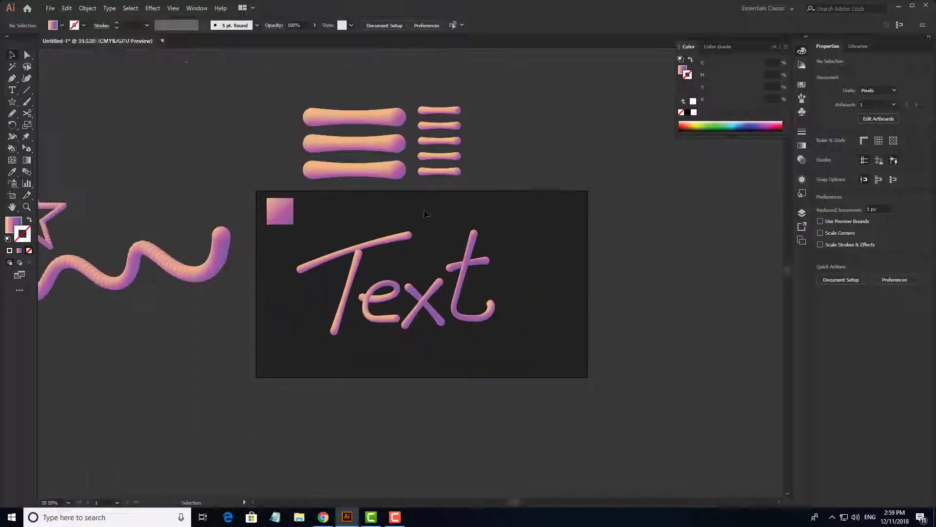
left_click_drag(418, 211, 355, 223)
left_click(400, 131)
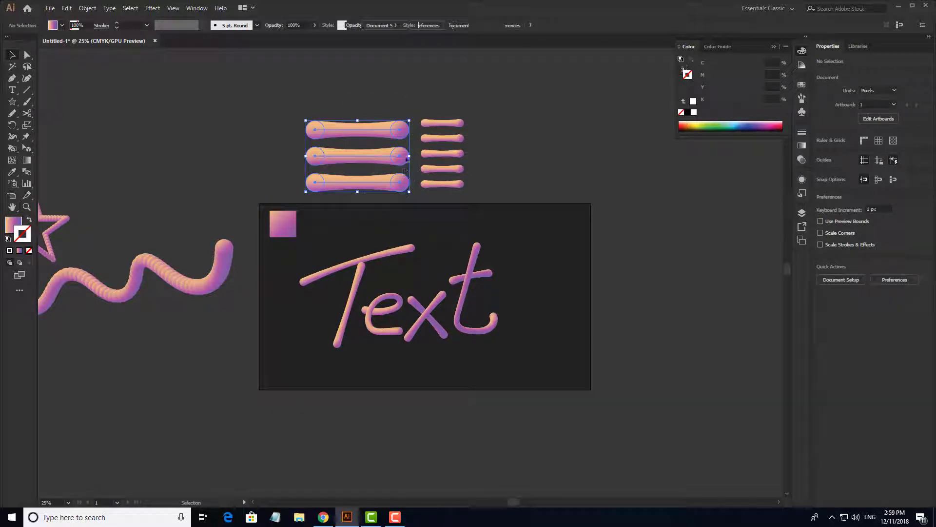
scroll(403, 134, "up", 5)
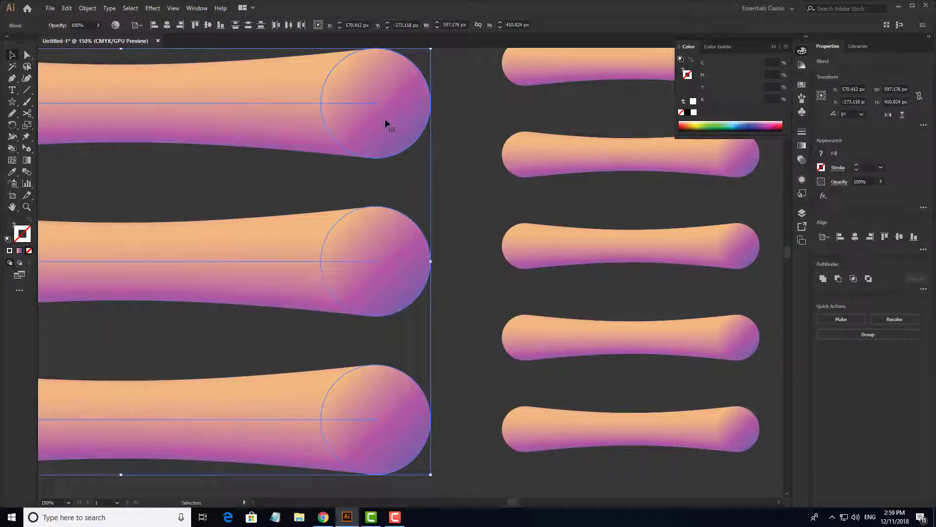
scroll(383, 122, "down", 4)
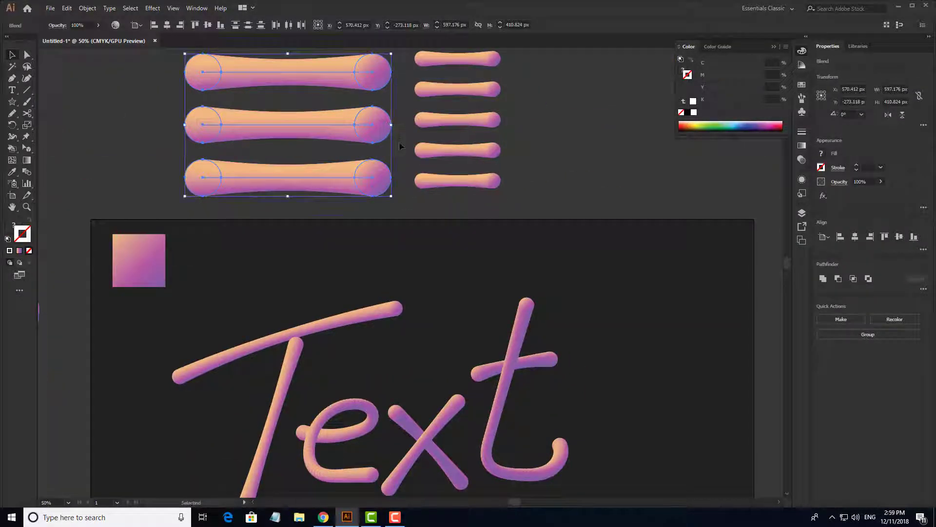
scroll(383, 127, "down", 1)
scroll(217, 218, "up", 4)
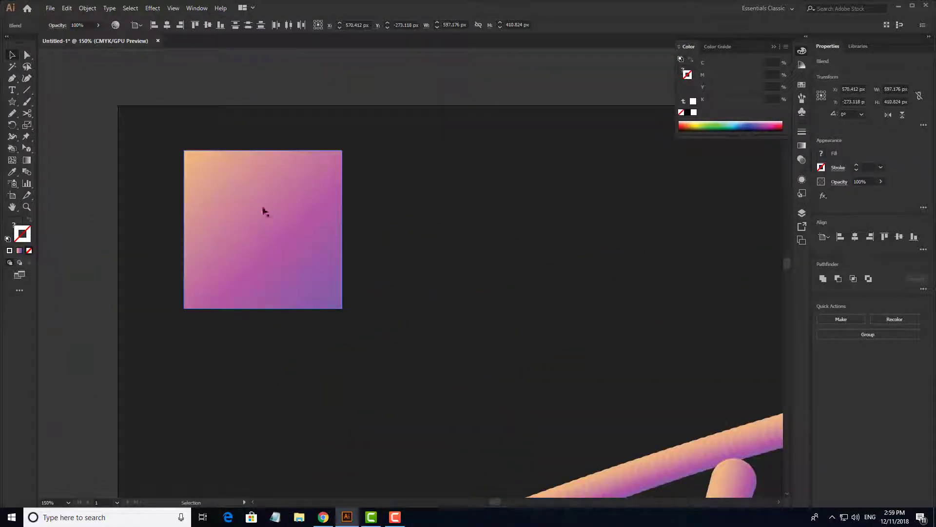
scroll(291, 225, "down", 5)
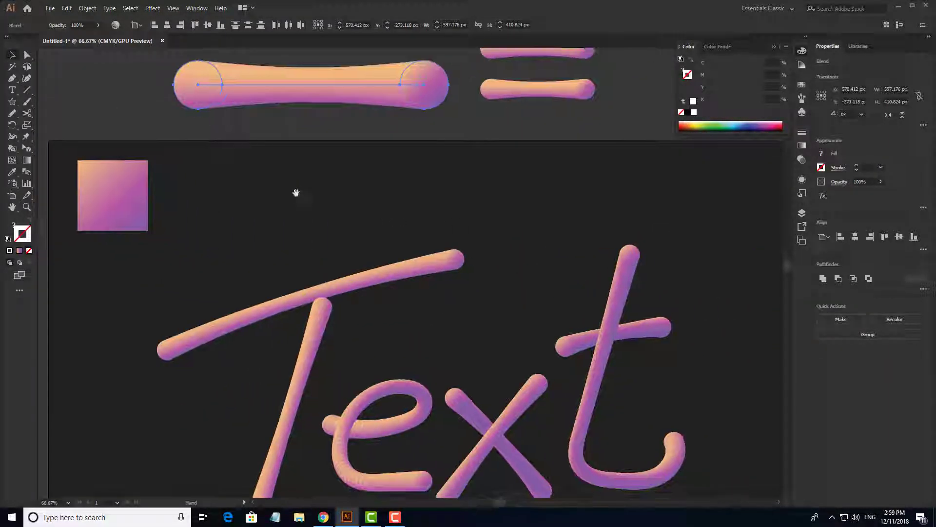
scroll(425, 151, "down", 2)
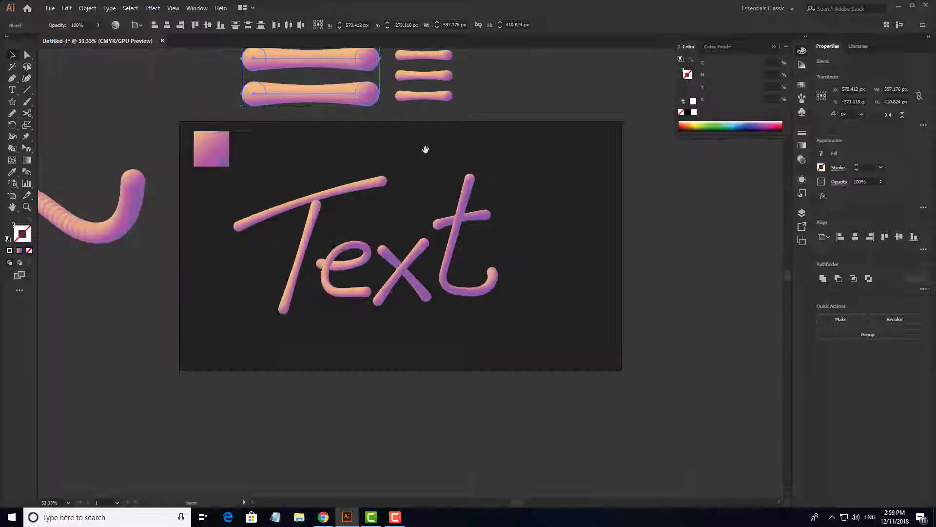
left_click(305, 339)
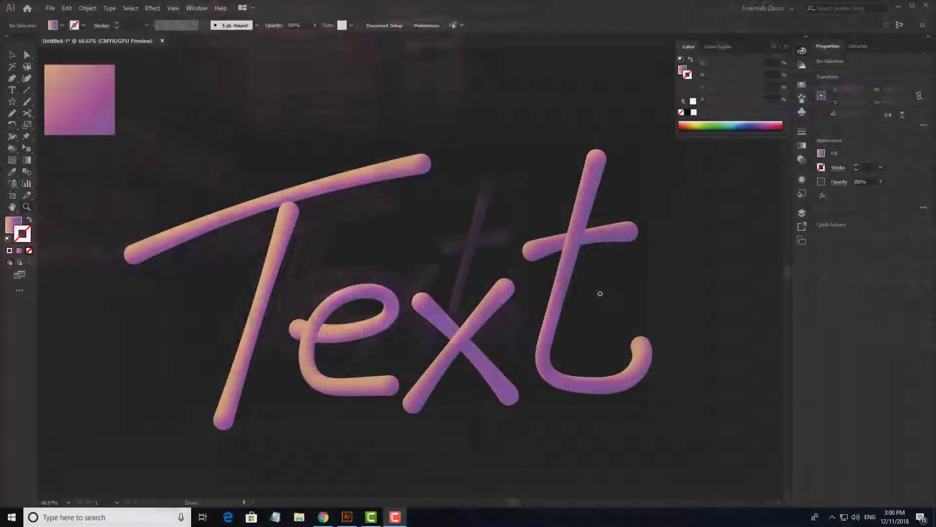
- Examine the overall lettering and the individual blend steps along the e's lower loop at high magnification
left_click(517, 258, "alt")
left_click(516, 258, "alt")
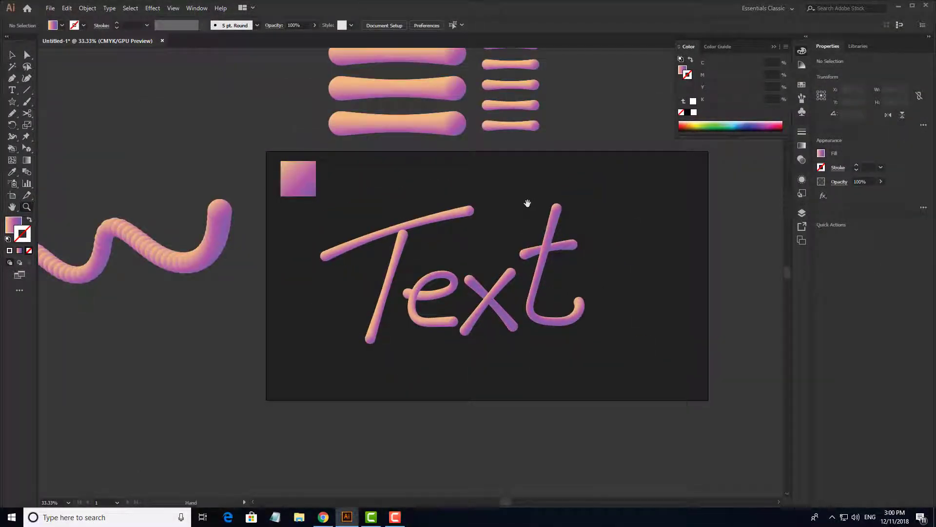
mouse_move(441, 278)
left_mouse_down()
mouse_move(586, 391)
mouse_move(707, 412)
mouse_move(537, 324)
mouse_move(549, 317)
mouse_move(534, 306)
mouse_move(425, 290)
mouse_move(419, 278)
left_mouse_up()
left_click(515, 294, "alt")
left_click(515, 294, "alt")
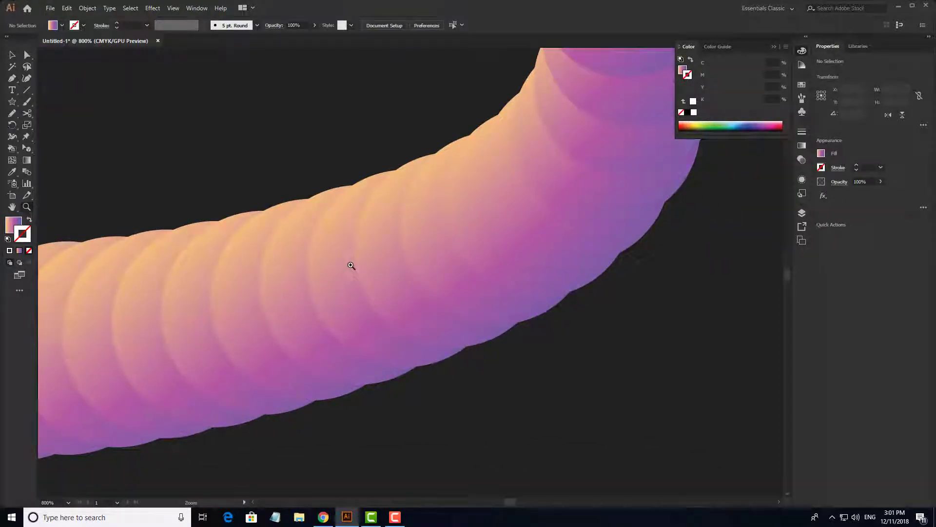
left_click_drag(351, 266, 516, 339)
left_click(460, 287, "alt")
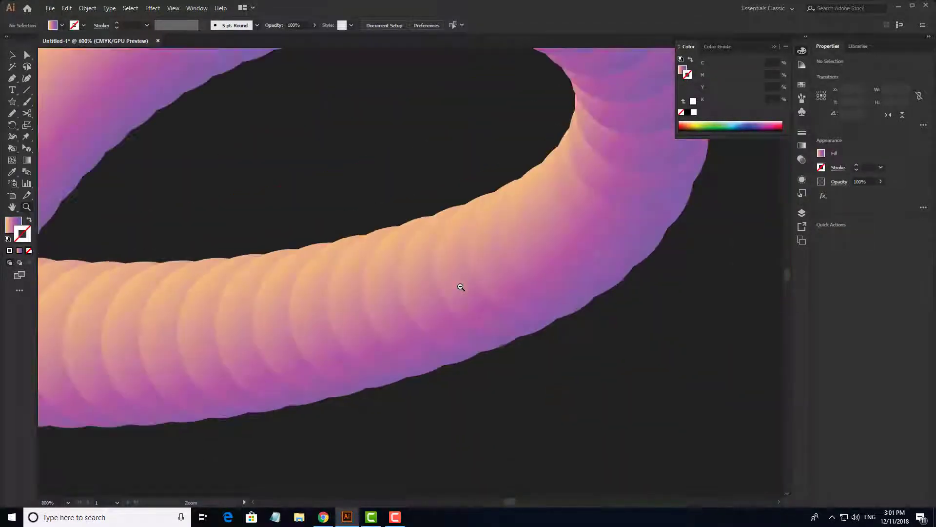
scroll(461, 287, "down", 6)
left_click_drag(463, 263, 423, 286)
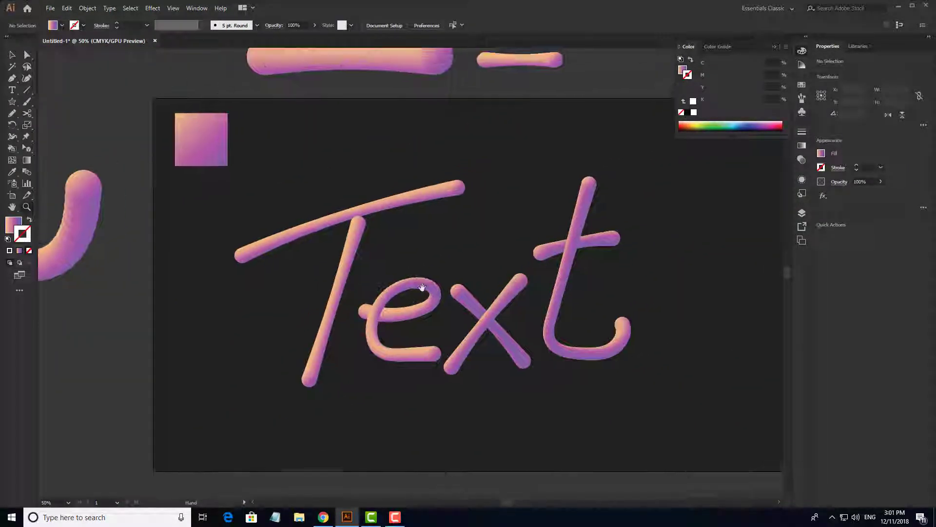
- Move the gradient square off the artboard, beyond its upper-left corner
key("v")
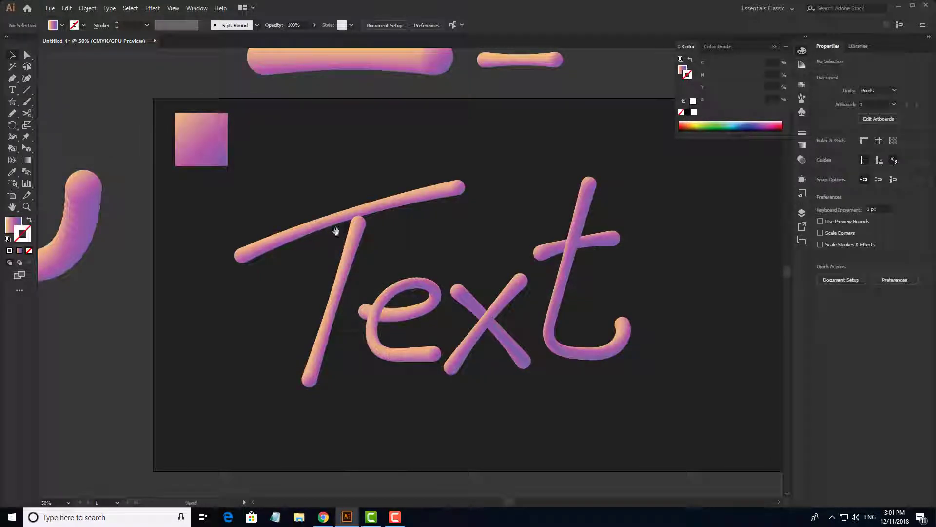
left_click_drag(331, 217, 493, 295)
left_click_drag(368, 236, 284, 156)
key("ctrl+minus")
left_click_drag(495, 262, 322, 214)
scroll(344, 218, "up", 1)
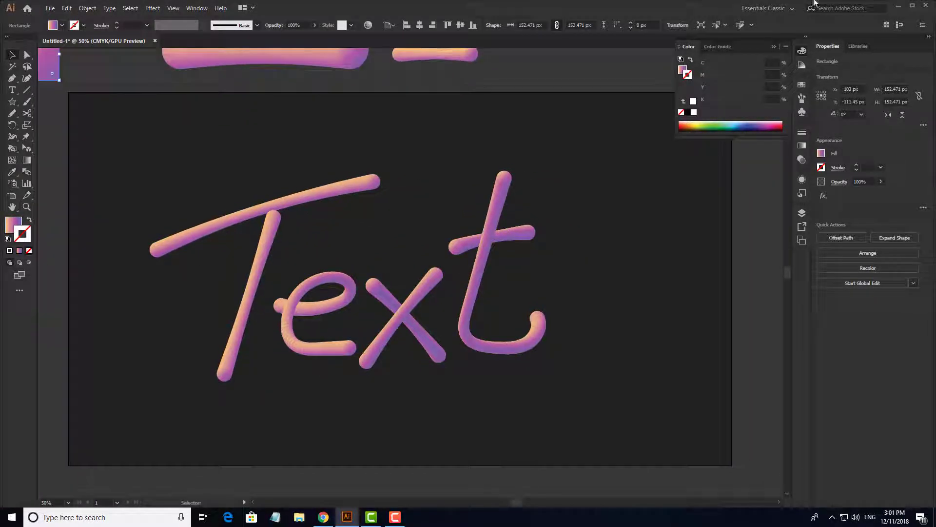
- Collapse the floating colour controls, draw a 1920 × 1080 px rectangle covering the whole artboard and fill it with white
left_click(775, 46)
left_click_drag(12, 103, 731, 465)
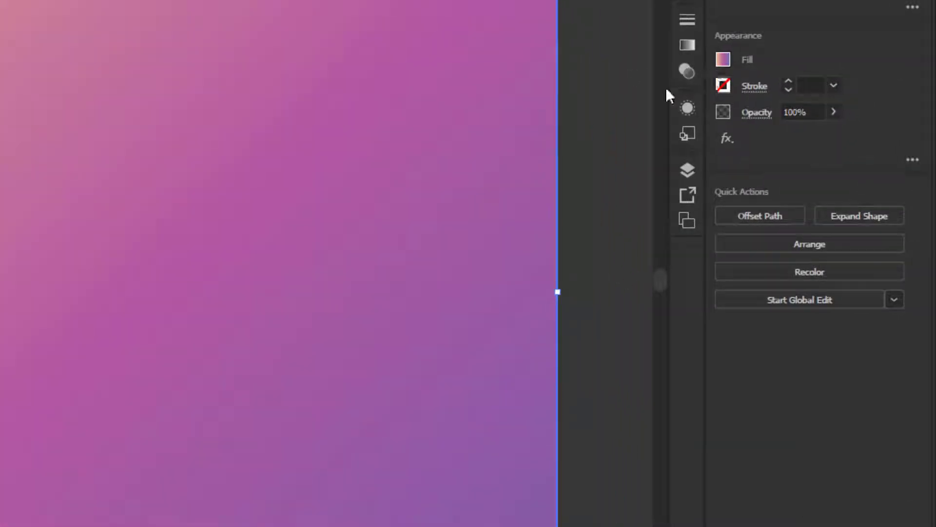
left_click(552, 123)
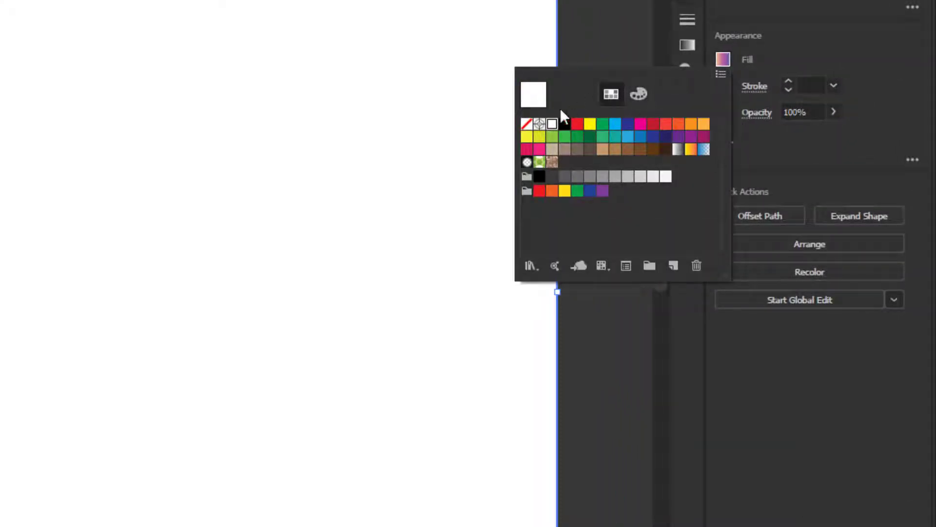
left_click(786, 57)
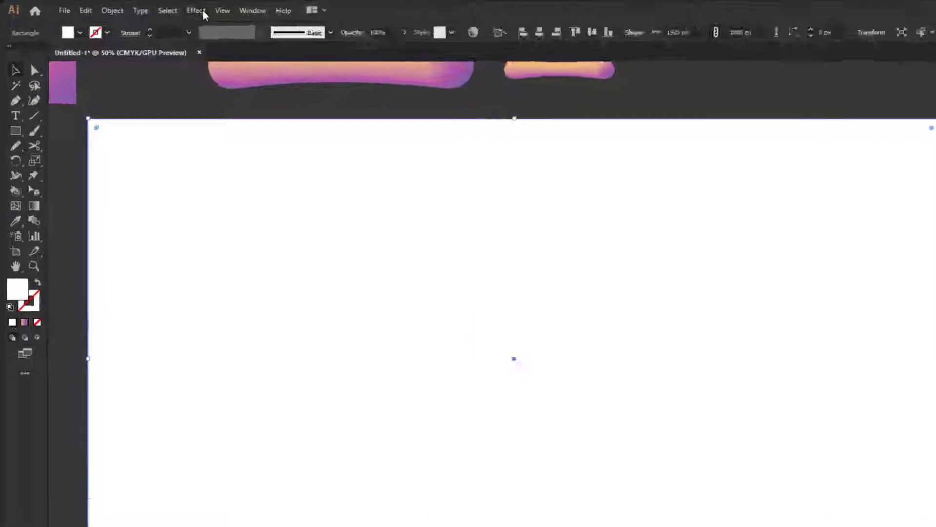
- Apply the Grain texture effect with intensity 80 to the white rectangle and inspect the grain up close
left_click(152, 8)
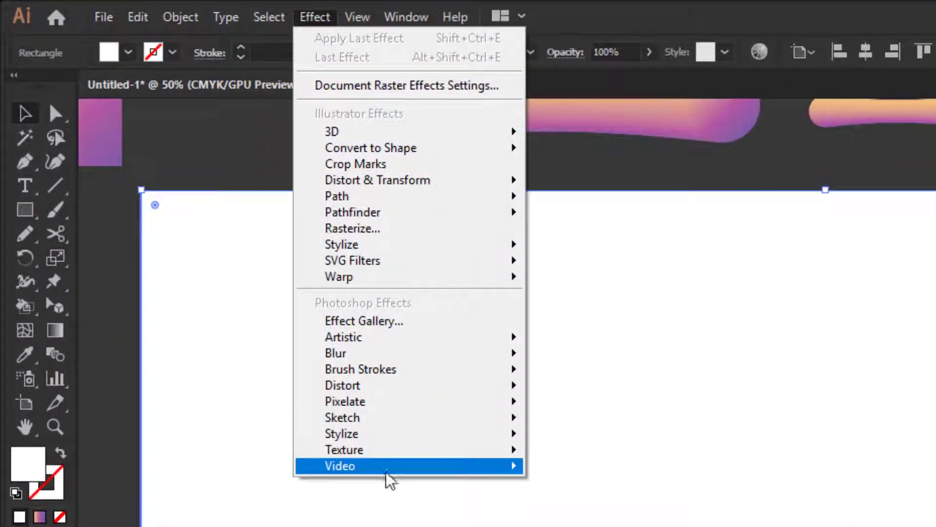
mouse_move(363, 451)
left_click(622, 477)
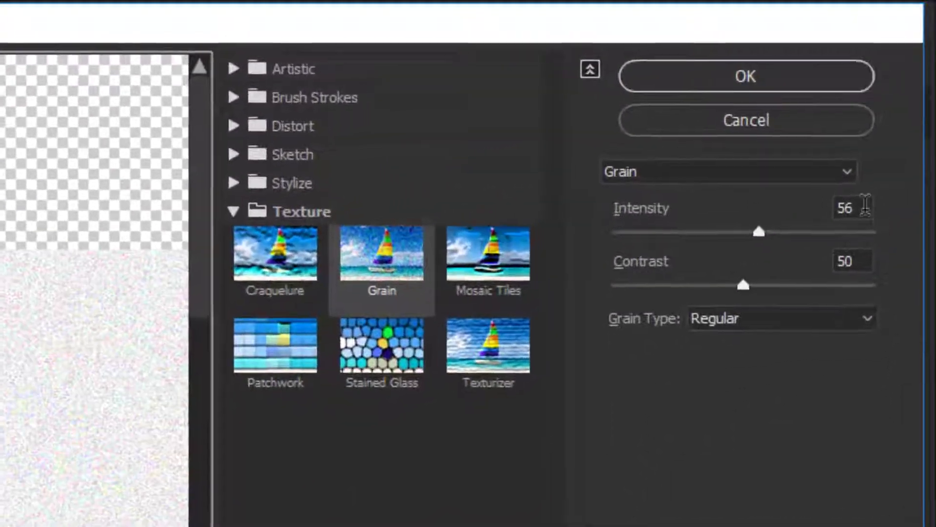
left_click(868, 184)
type("80")
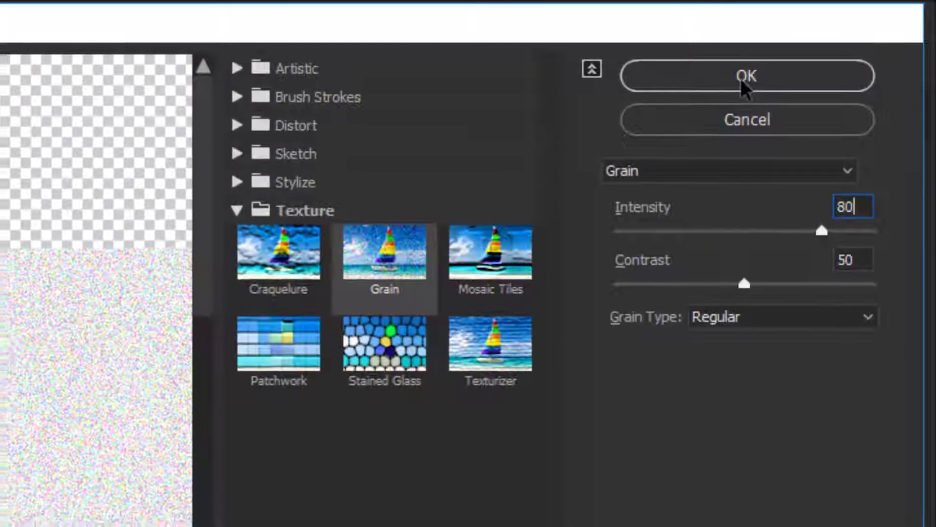
left_click(742, 77)
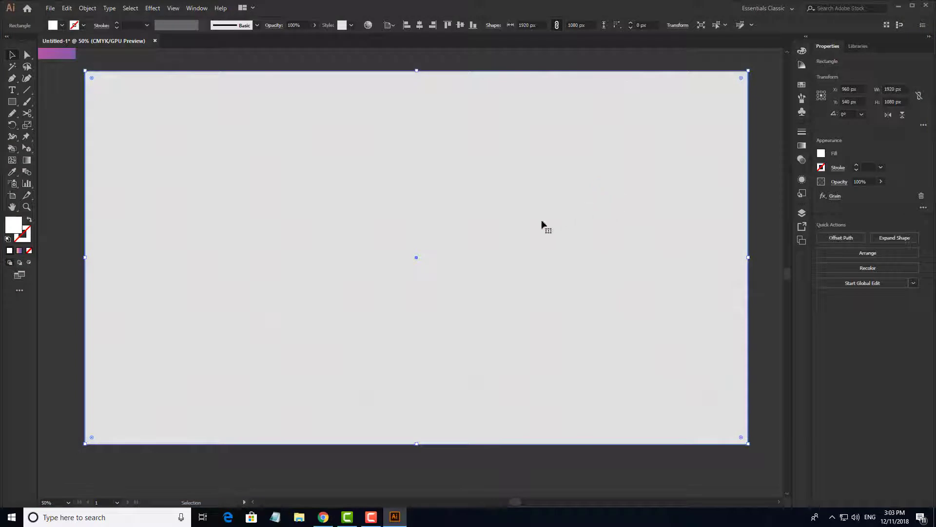
scroll(490, 234, "up", 3, "alt")
scroll(493, 229, "up", 5, "alt")
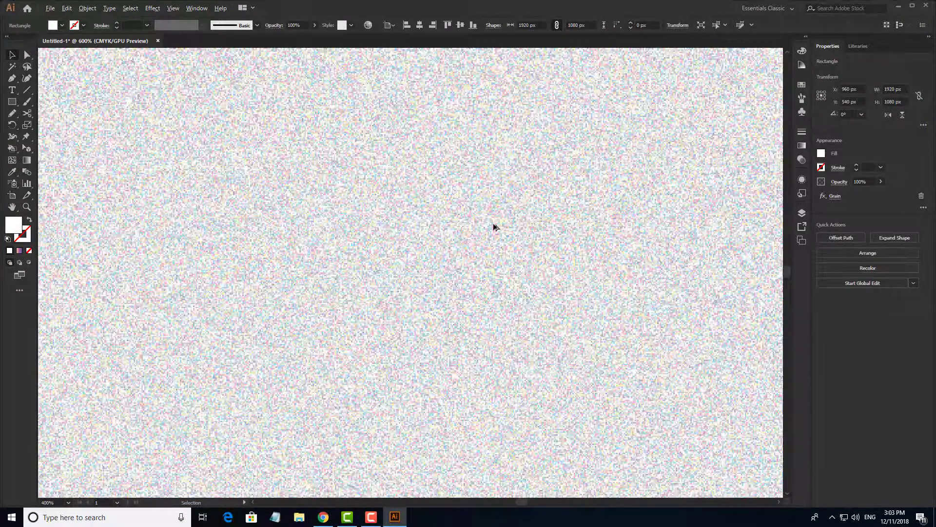
- Set the blending mode of the grain-textured white rectangle to Multiply and deselect it
scroll(494, 226, "down", 8, "alt")
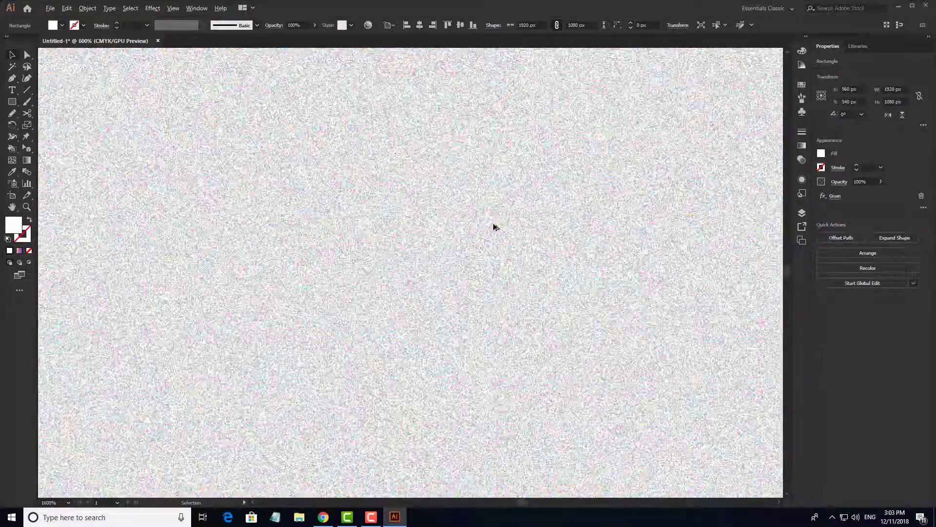
scroll(495, 227, "down", 3, "alt")
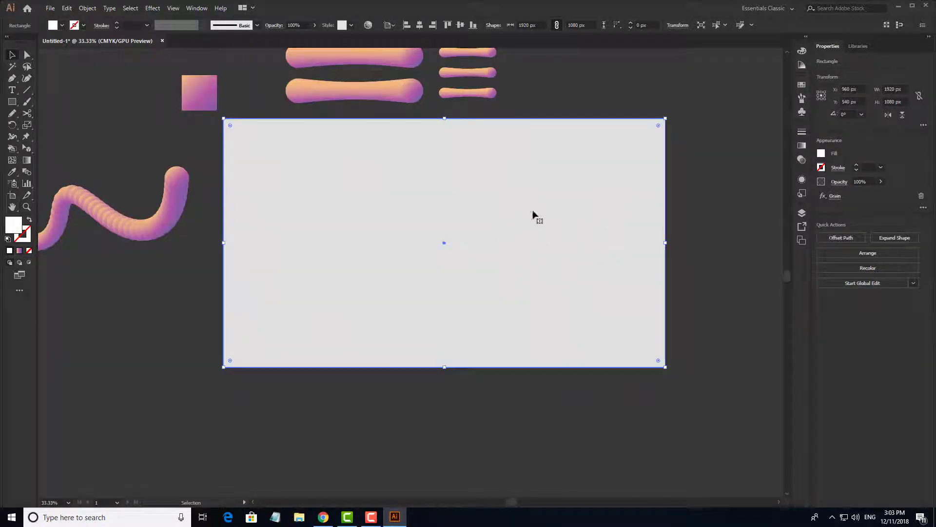
left_click_drag(533, 215, 458, 374)
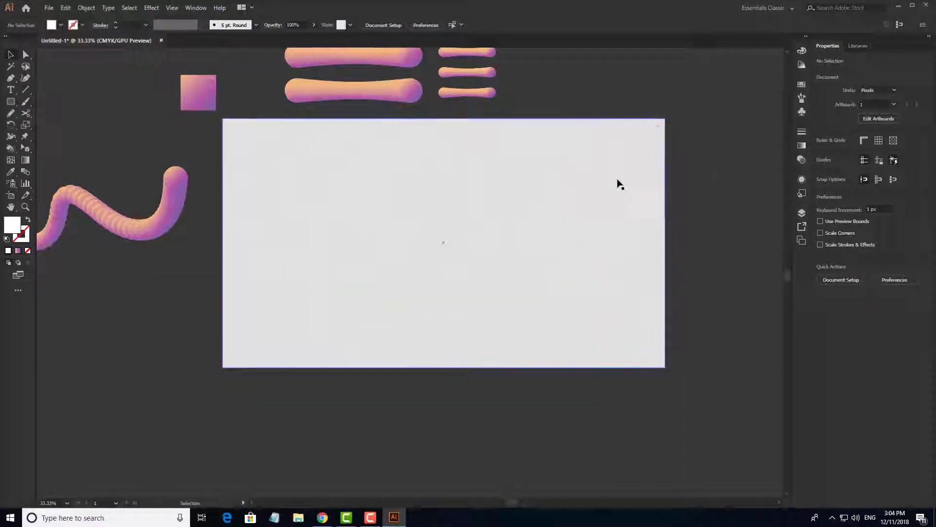
left_click(529, 243)
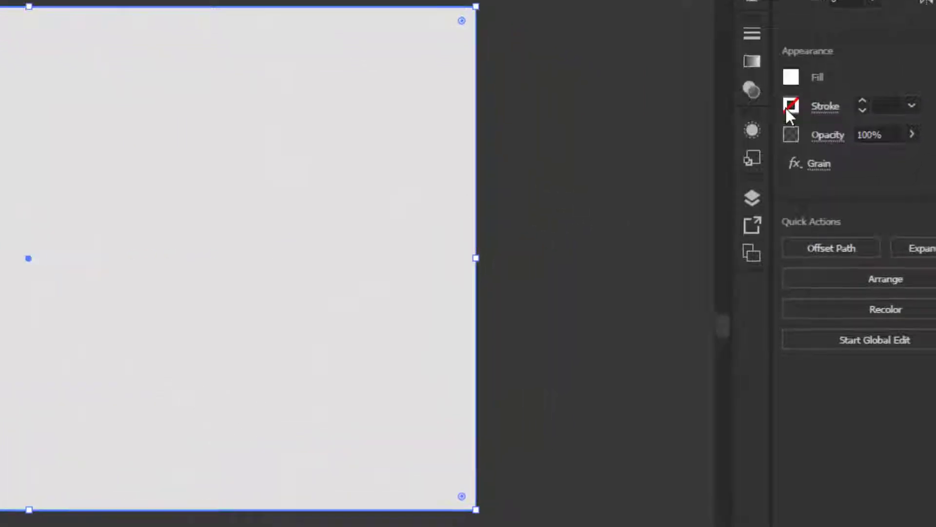
left_click(816, 138)
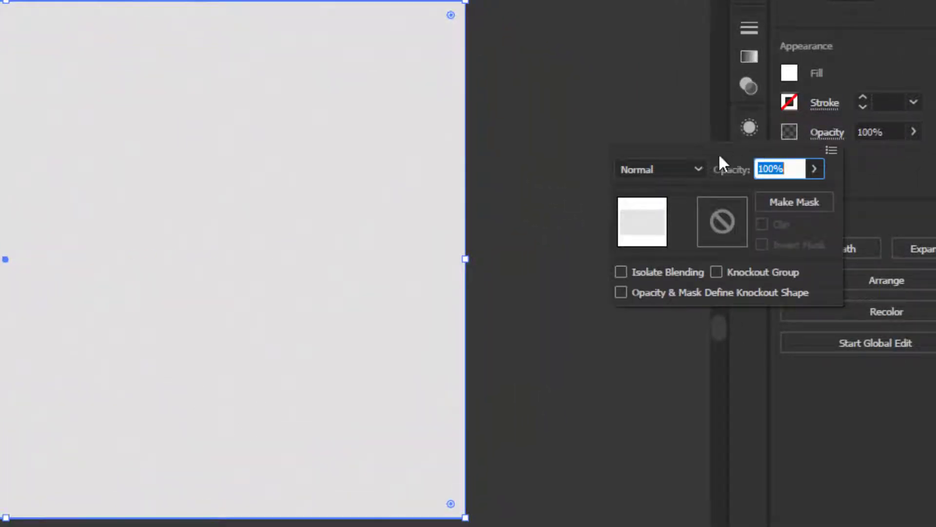
left_click(678, 169)
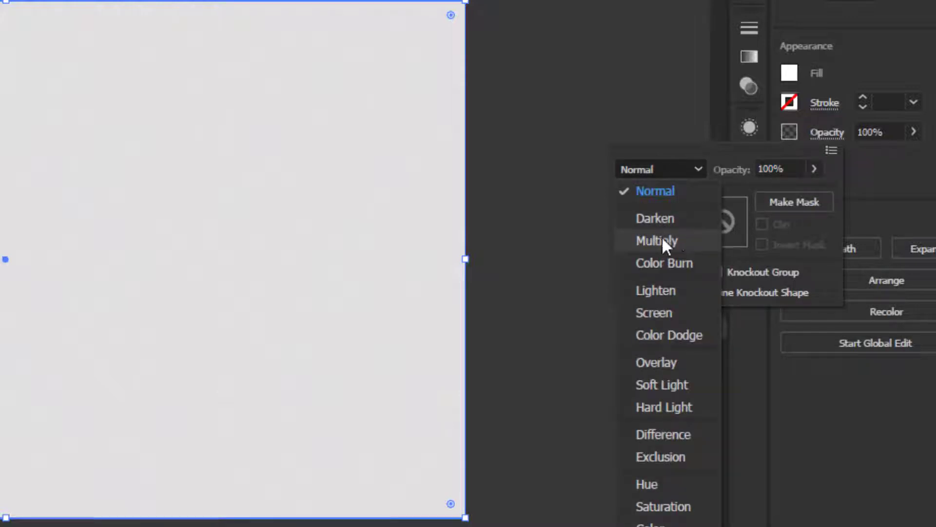
left_click(599, 220)
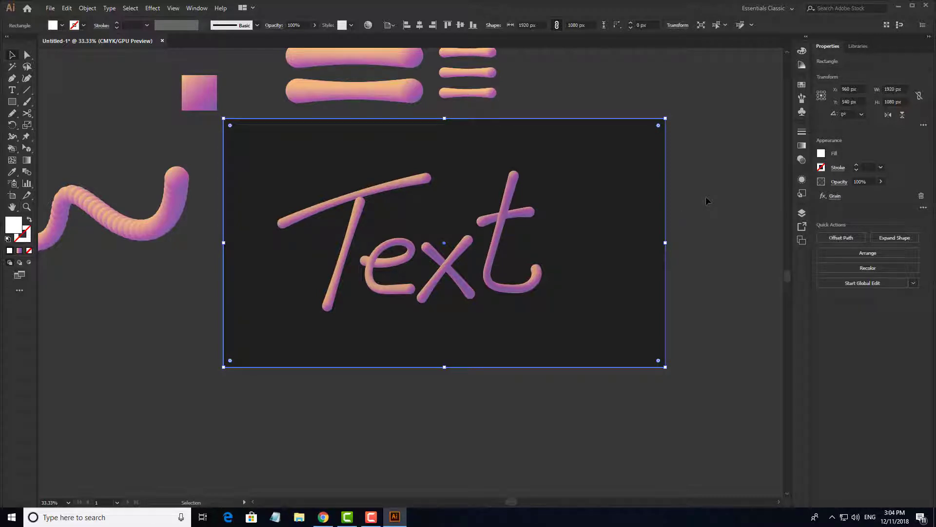
left_click(706, 197)
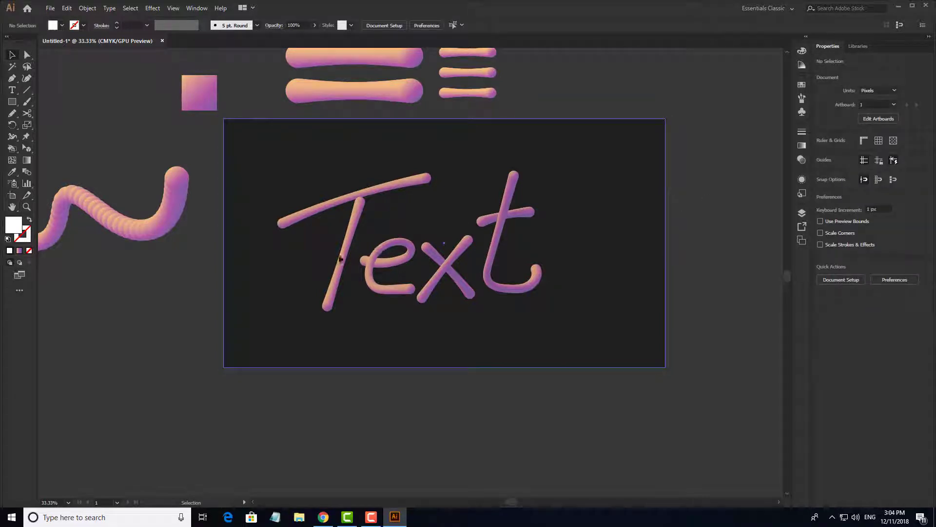
- Examine the grain texture up close on the e, the x and the crossing strokes of the t, and in the overall lettering
scroll(355, 257, "up", 6)
scroll(505, 297, "up", 4)
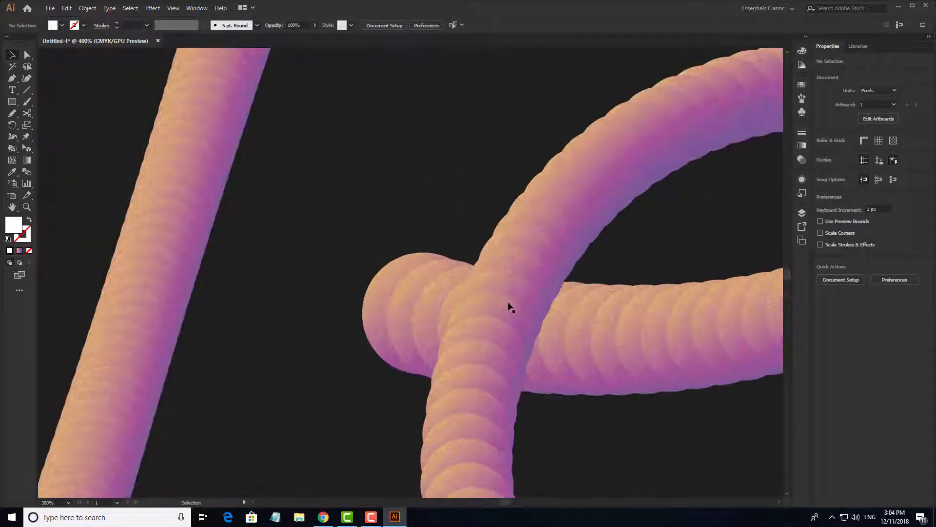
scroll(403, 274, "down", 4)
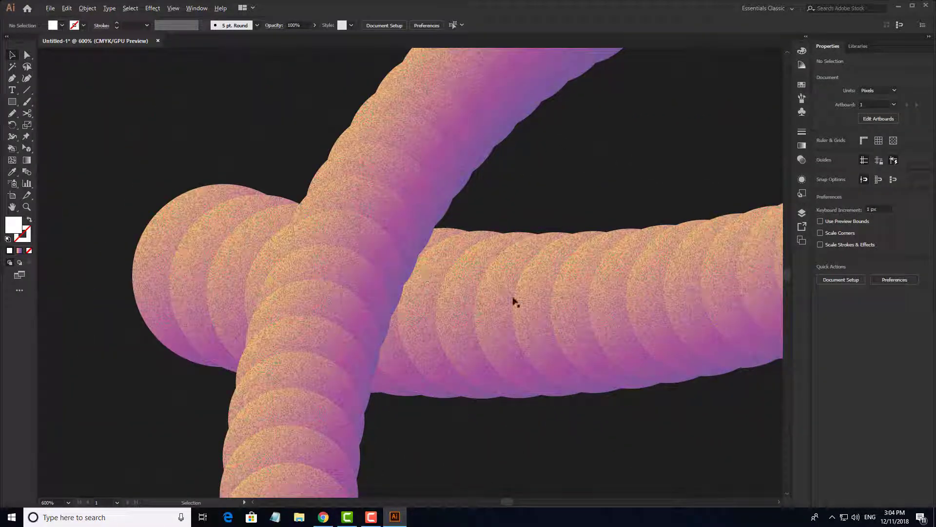
scroll(480, 334, "down", 3)
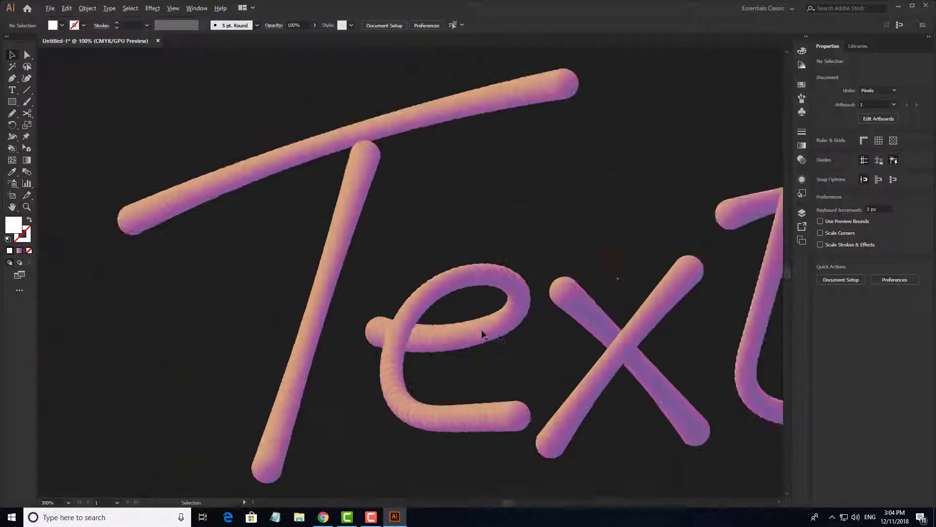
left_click_drag(459, 314, 375, 287)
scroll(539, 265, "up", 6)
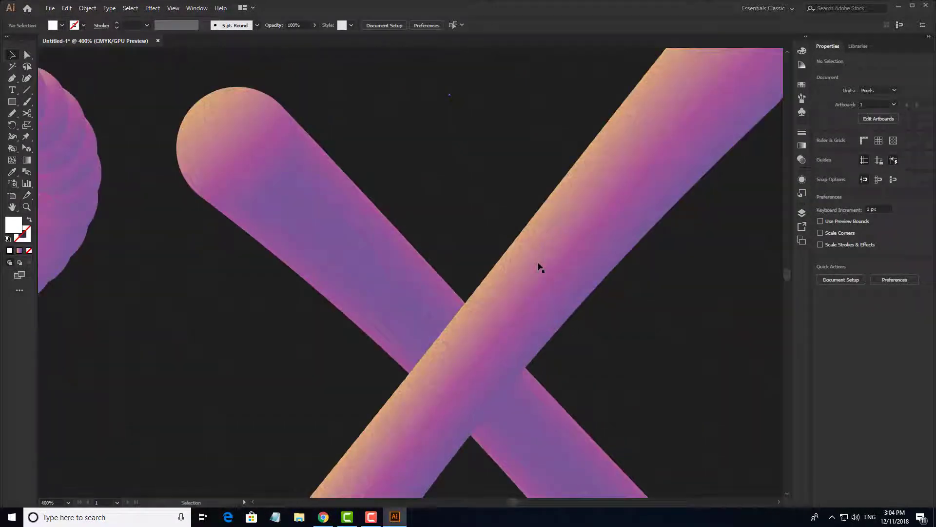
scroll(547, 262, "down", 6)
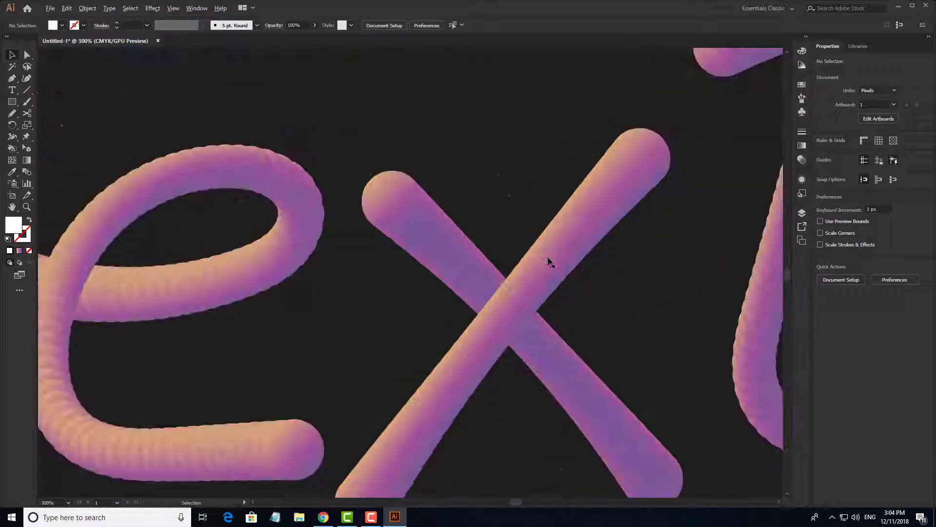
scroll(496, 312, "up", 6)
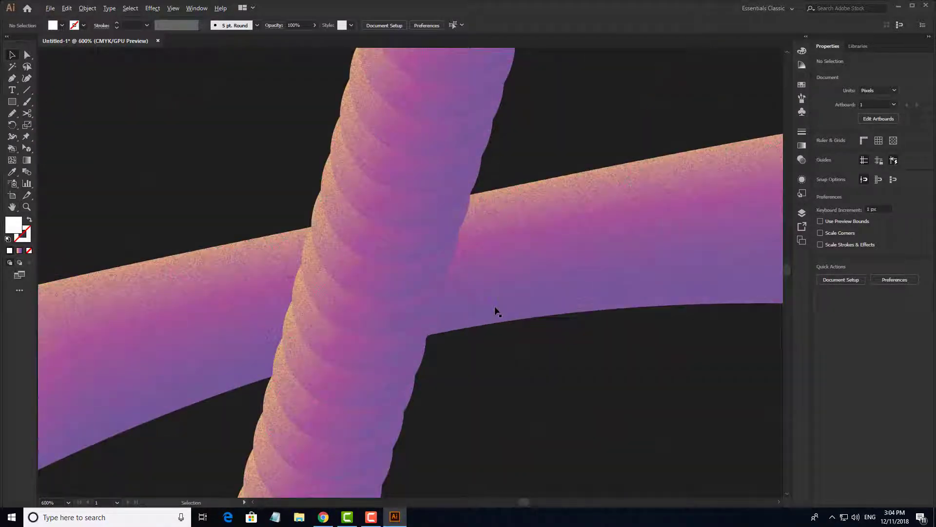
scroll(465, 255, "up", 2)
scroll(446, 242, "down", 10)
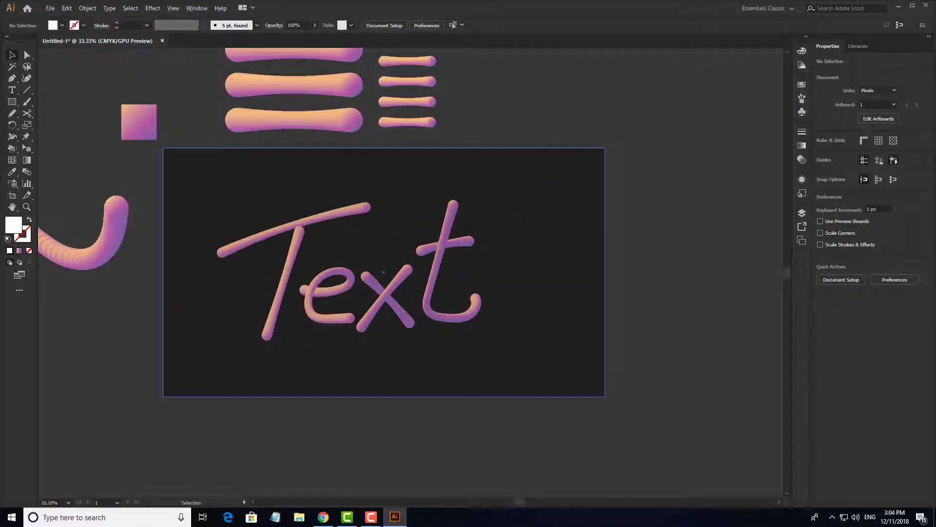
left_click_drag(414, 263, 521, 322)
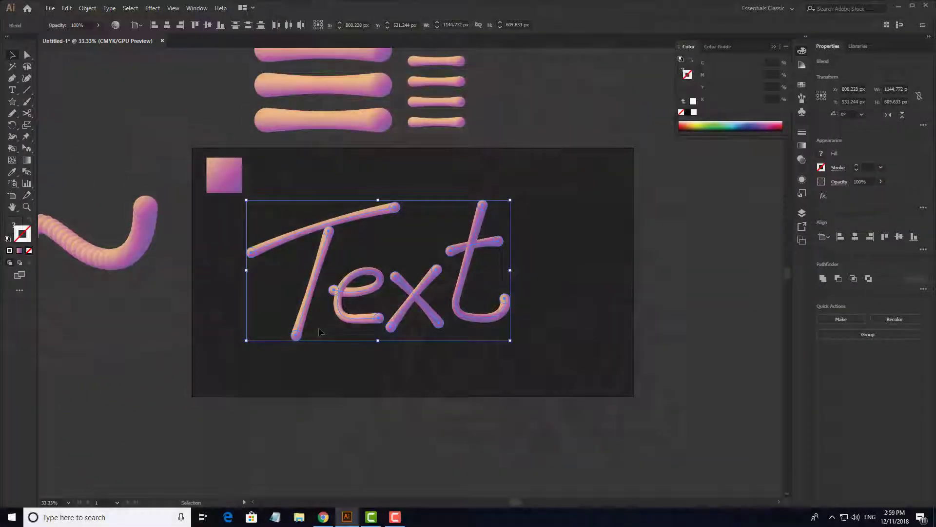